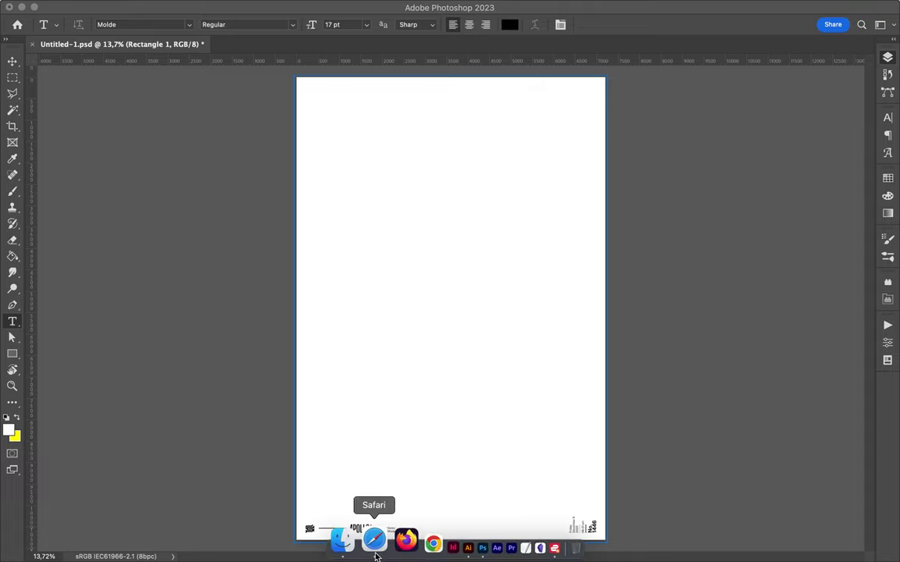
Step: Switch from Safari to Illustrator's Geo.ai document using the Dock
click(375, 553)
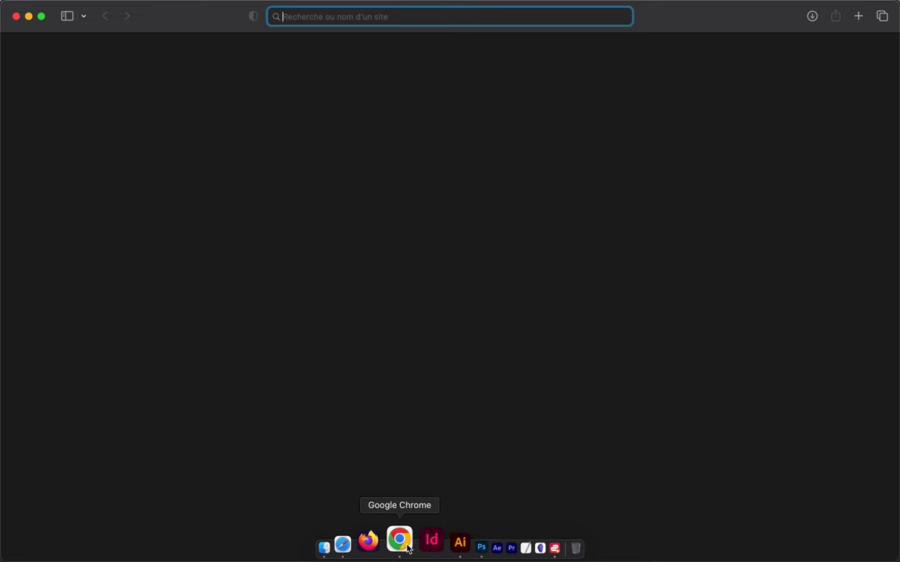
right_click(407, 546)
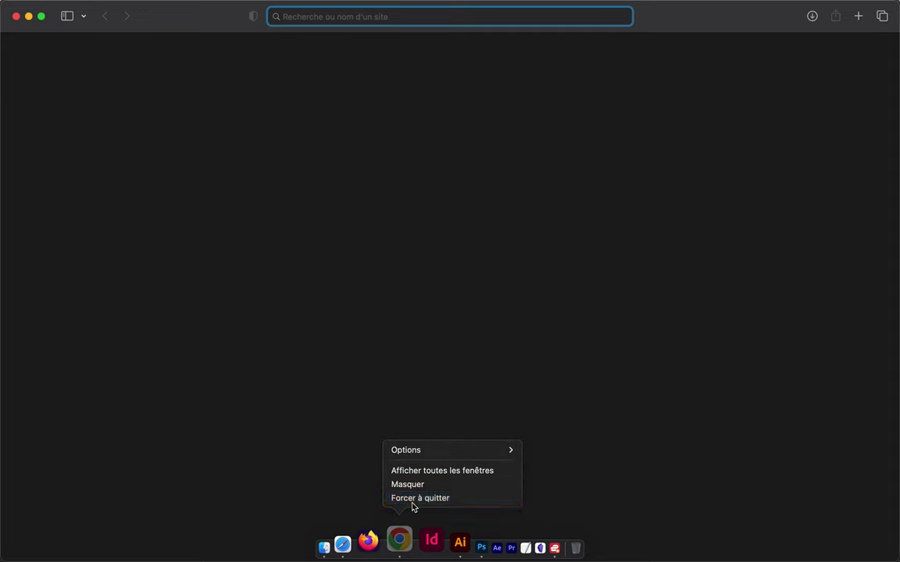
click(423, 504)
click(434, 547)
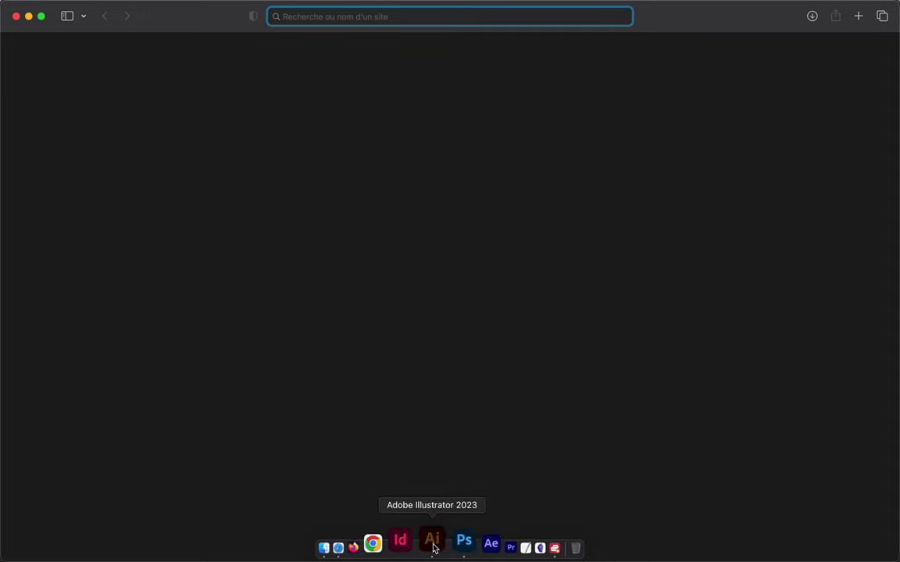
Step: Nudge the checkerboard group slightly to the left in Illustrator
mouse_move(410, 541)
click(466, 543)
click(435, 540)
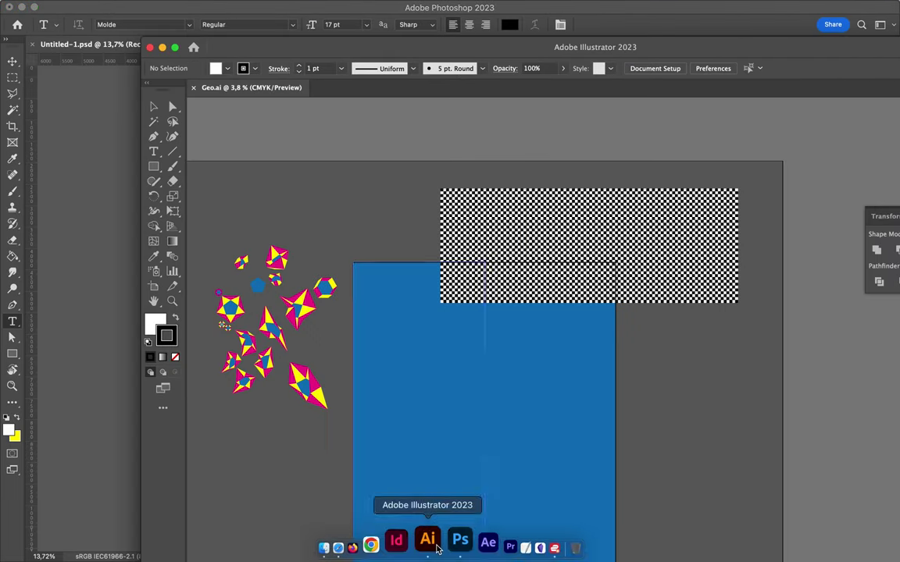
click(446, 216)
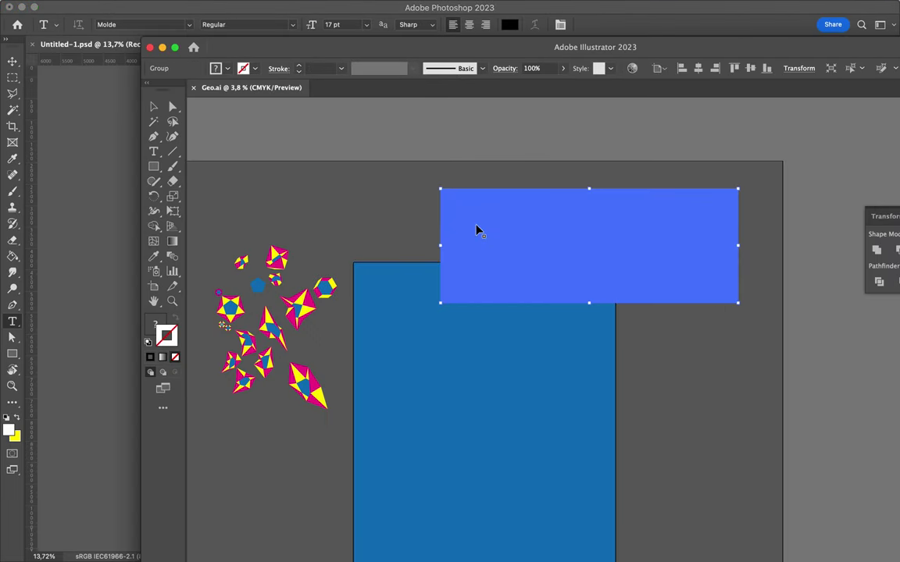
mouse_move(506, 237)
mouse_down()
mouse_move(465, 231)
mouse_move(475, 236)
mouse_up()
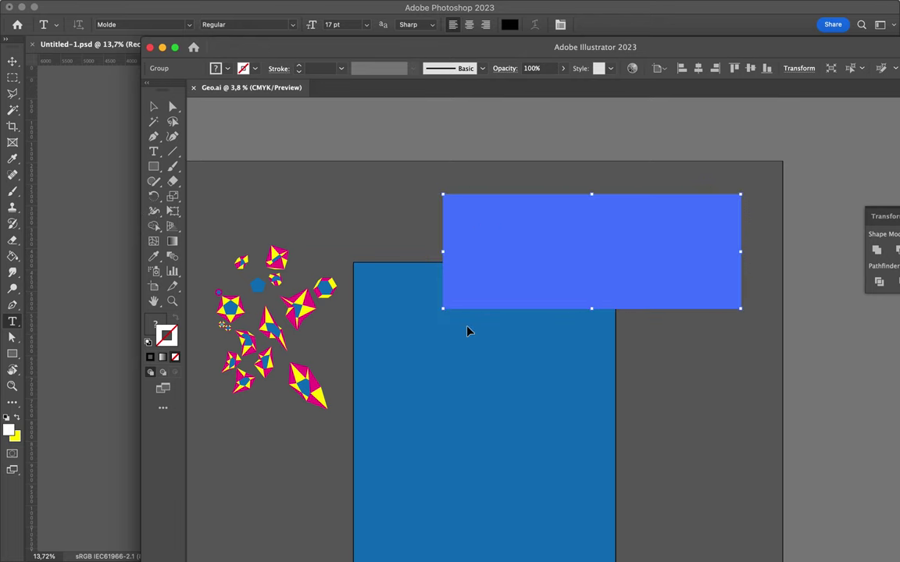
scroll(469, 333, down, 3)
scroll(468, 333, down, 3)
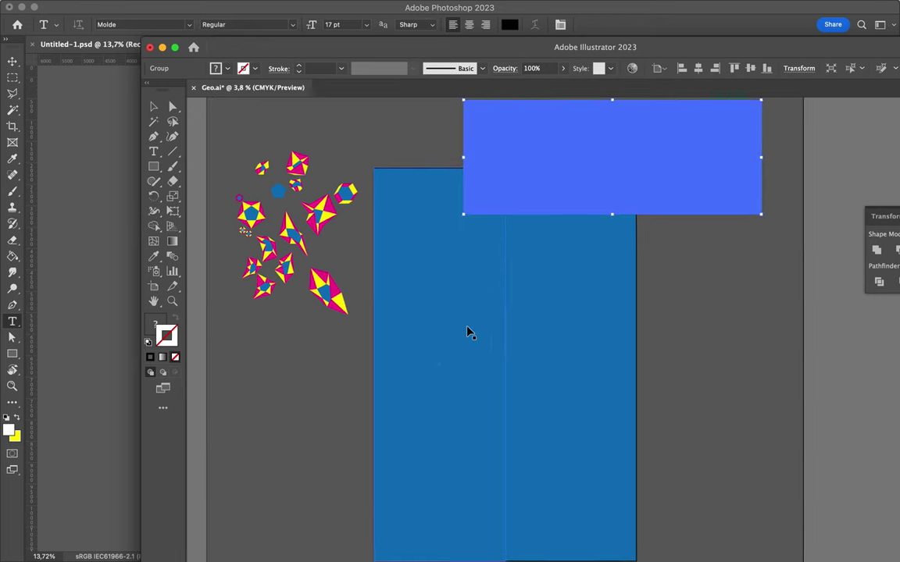
scroll(468, 333, down, 1)
Step: Drag the blue rectangle's left half off the artboard to the left
click(469, 332)
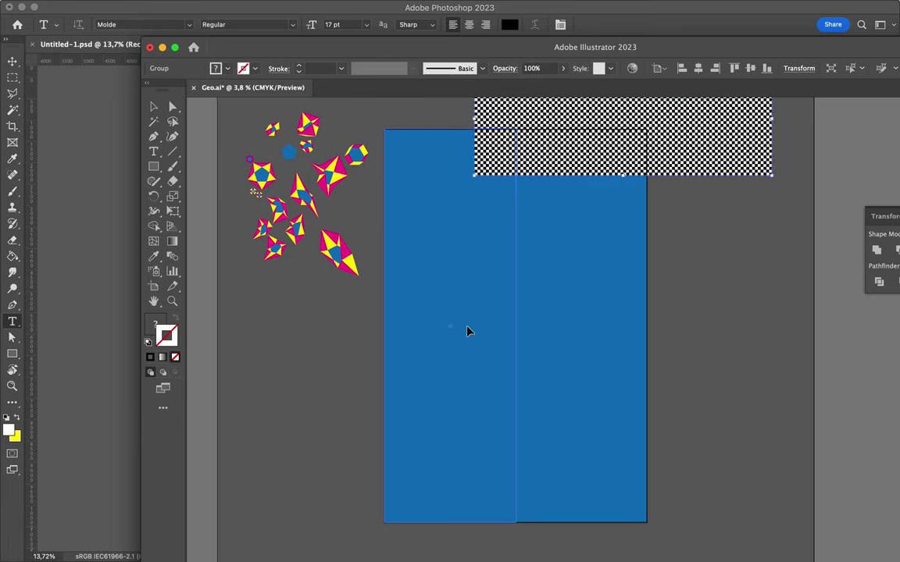
scroll(486, 321, up, 3)
scroll(486, 321, down, 1)
scroll(486, 321, down, 1)
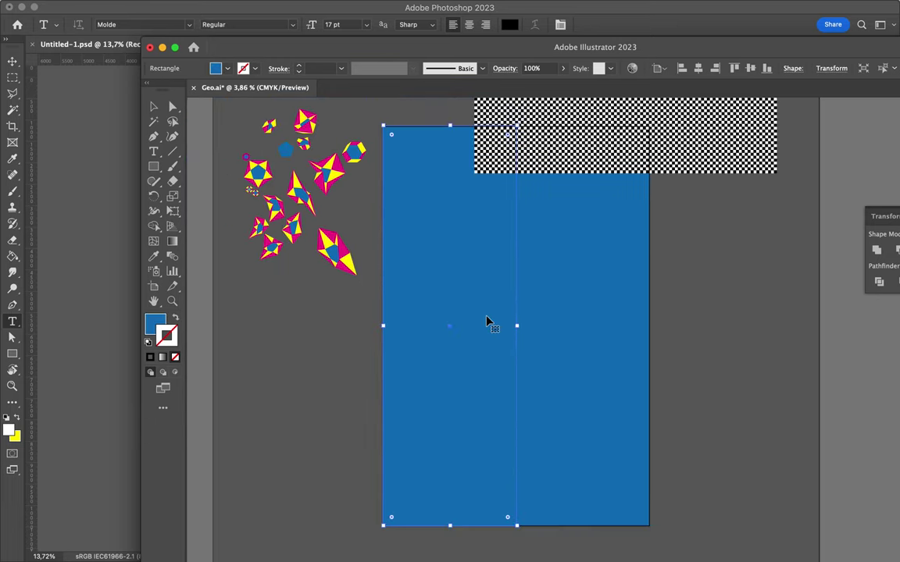
click(691, 282)
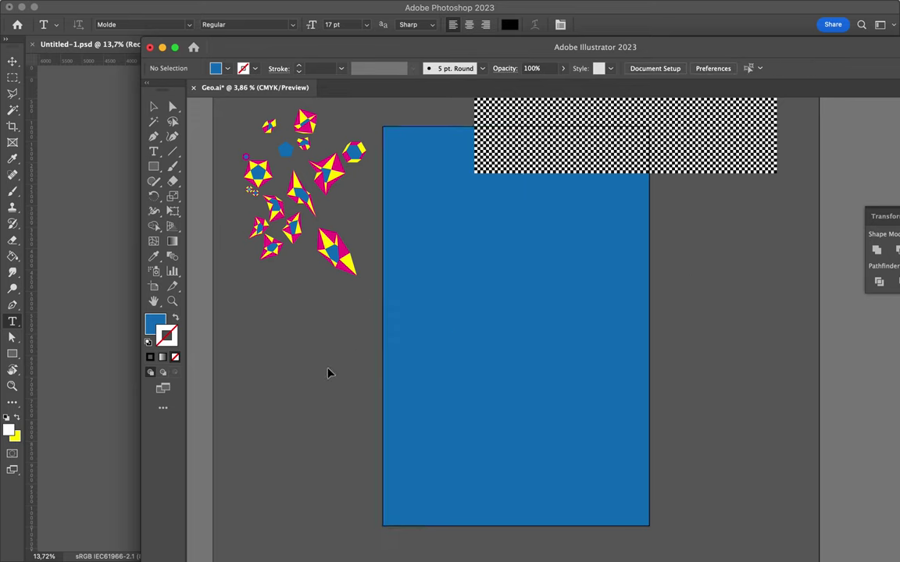
click(592, 425)
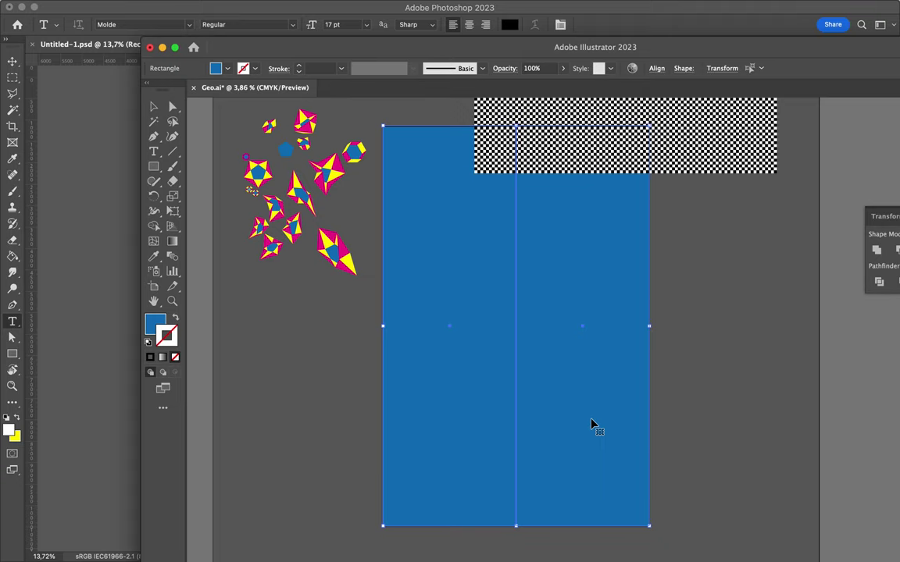
click(369, 414)
drag(434, 408, 112, 436)
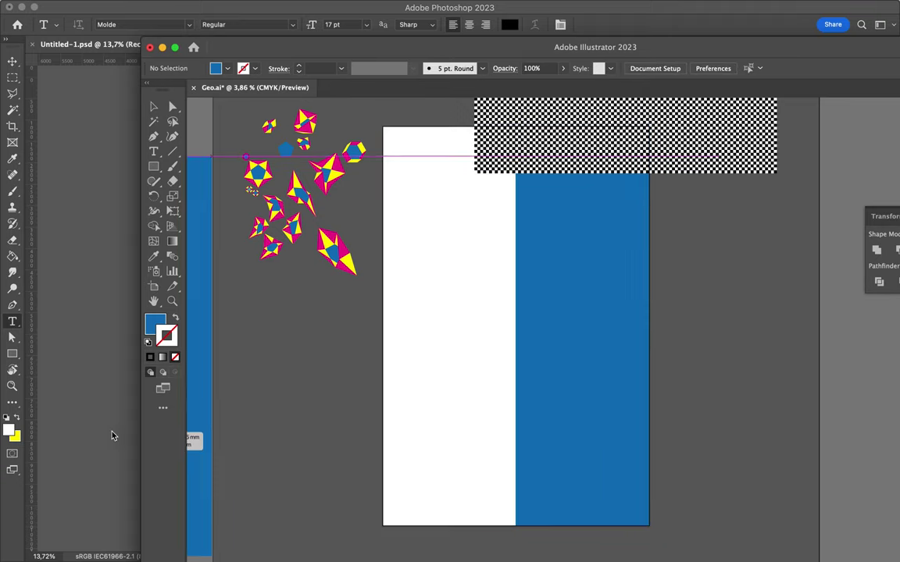
click(109, 436)
Step: Paste the blue rectangle as a smart object and commit it at the poster's left edge
key(super+v)
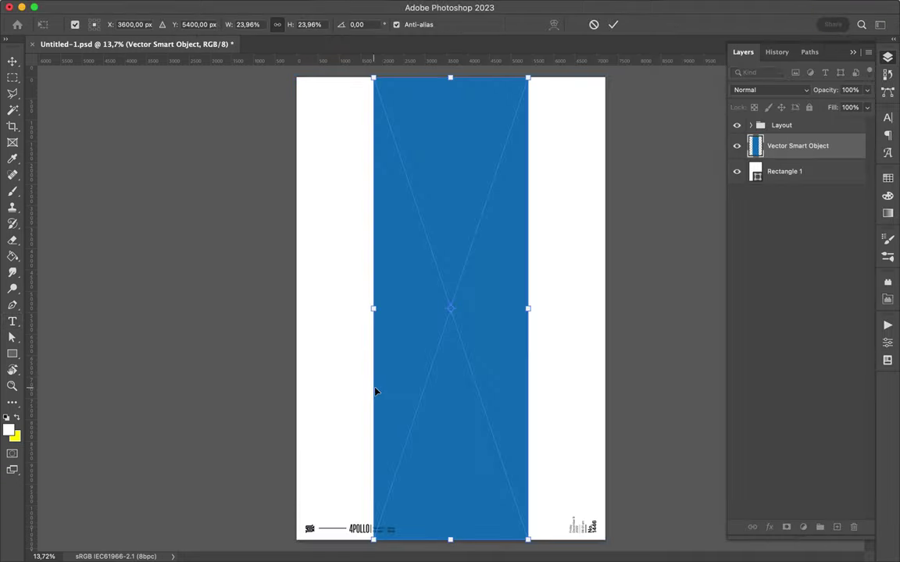
drag(402, 381, 327, 379)
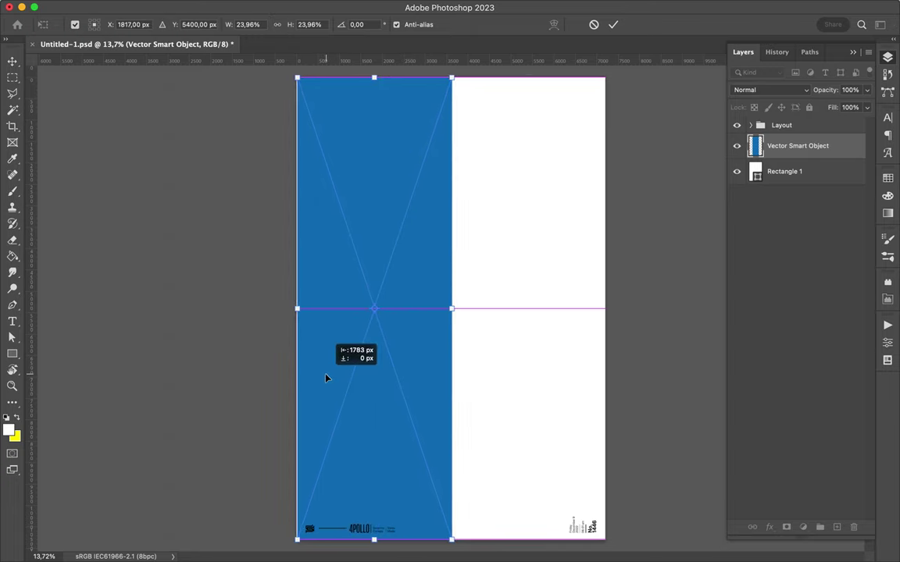
drag(327, 379, 326, 379)
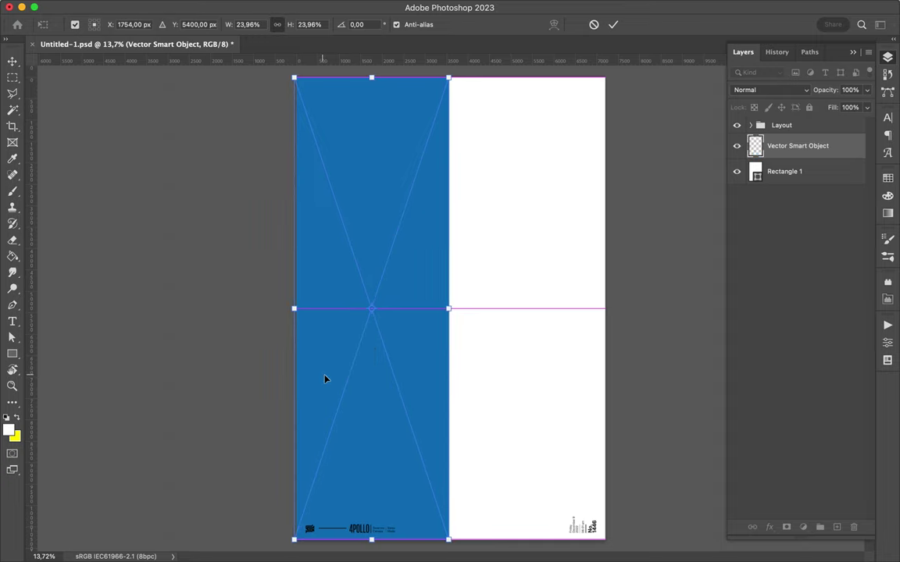
key(Return)
key(t)
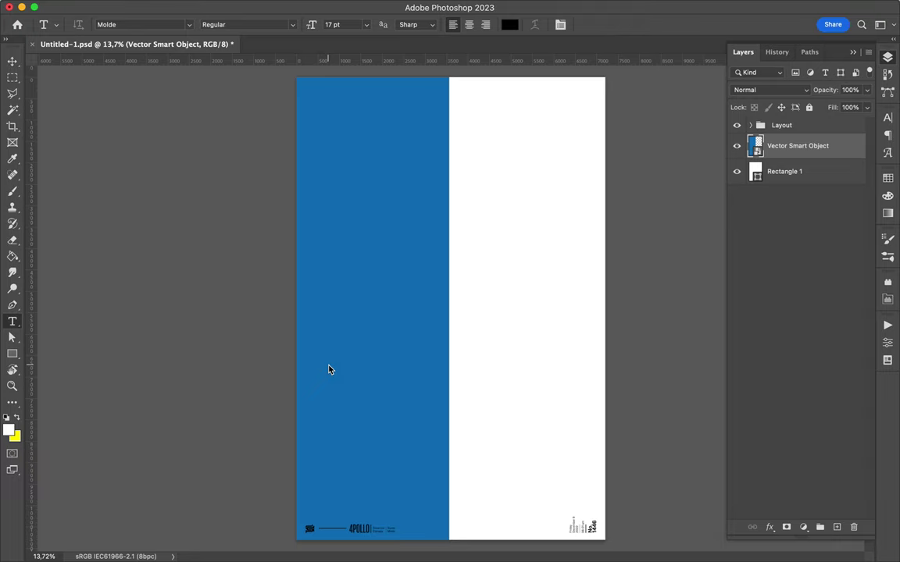
key(v)
drag(327, 367, 328, 368)
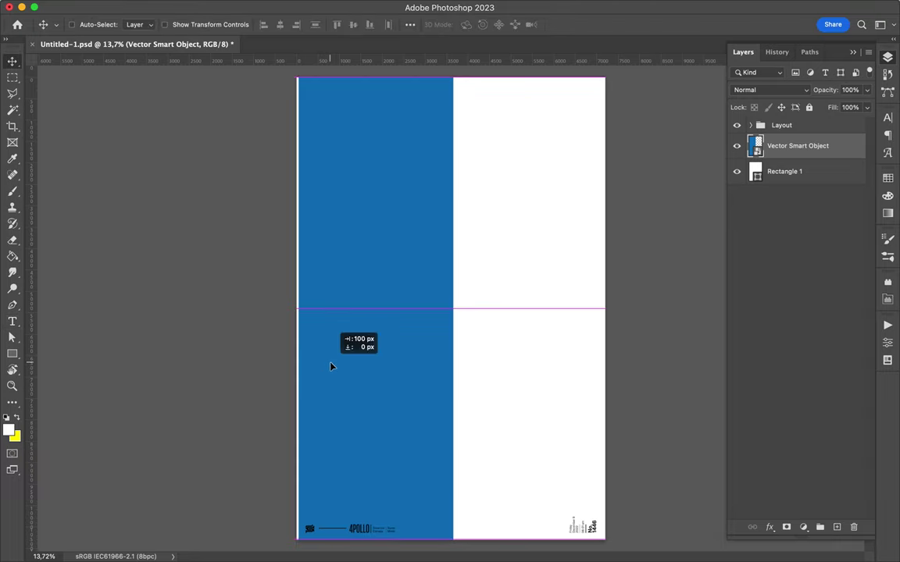
Step: Zoom in and check that the blue band sits flush with the left edge
scroll(271, 366, up, 5)
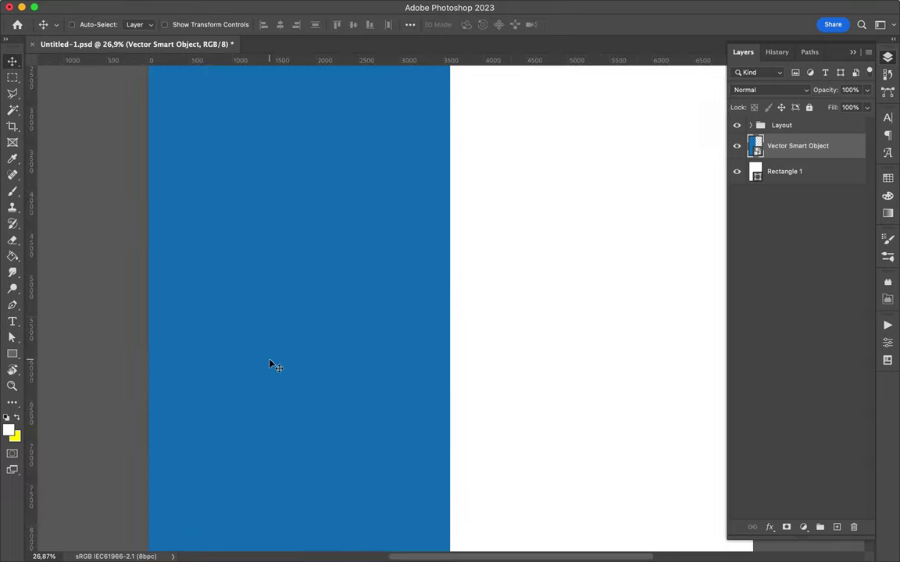
scroll(271, 365, up, 3)
scroll(271, 365, up, 2)
scroll(271, 366, up, 2)
scroll(271, 366, up, 2)
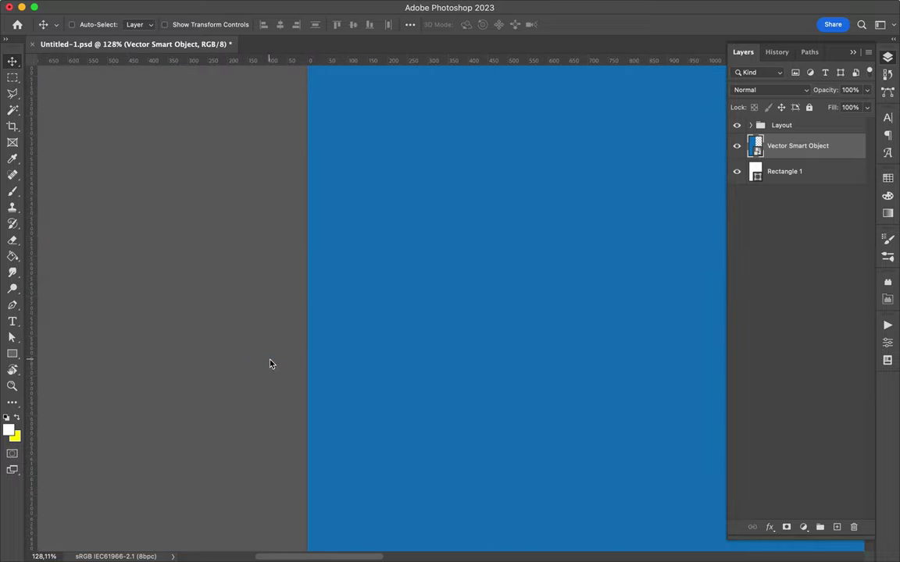
key(Right)
key(Right)
key(Right)
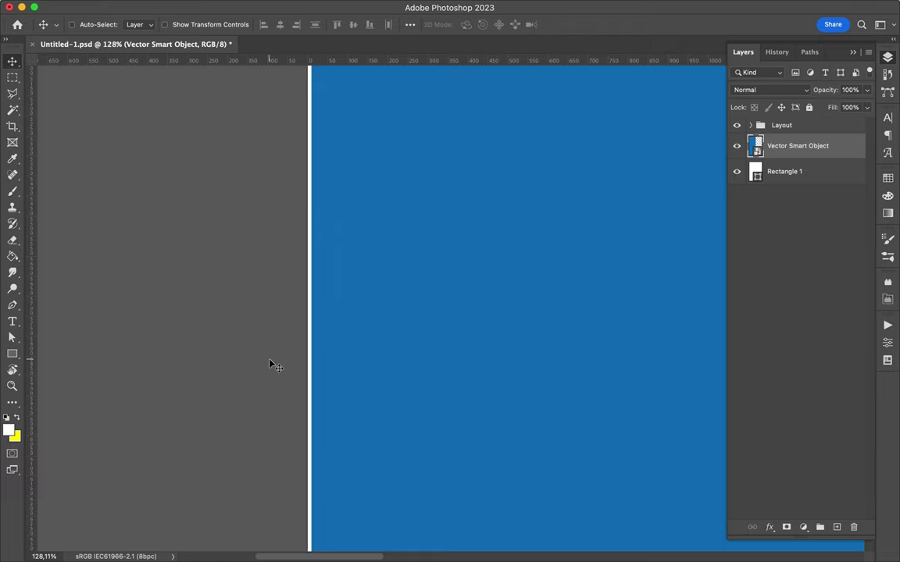
key(Left)
key(Left)
key(Left)
key(Left)
Step: Zoom out until the whole poster page fits the window
scroll(273, 363, down, 2)
scroll(281, 363, down, 2)
scroll(297, 348, down, 3)
scroll(326, 331, down, 2)
scroll(462, 247, down, 2)
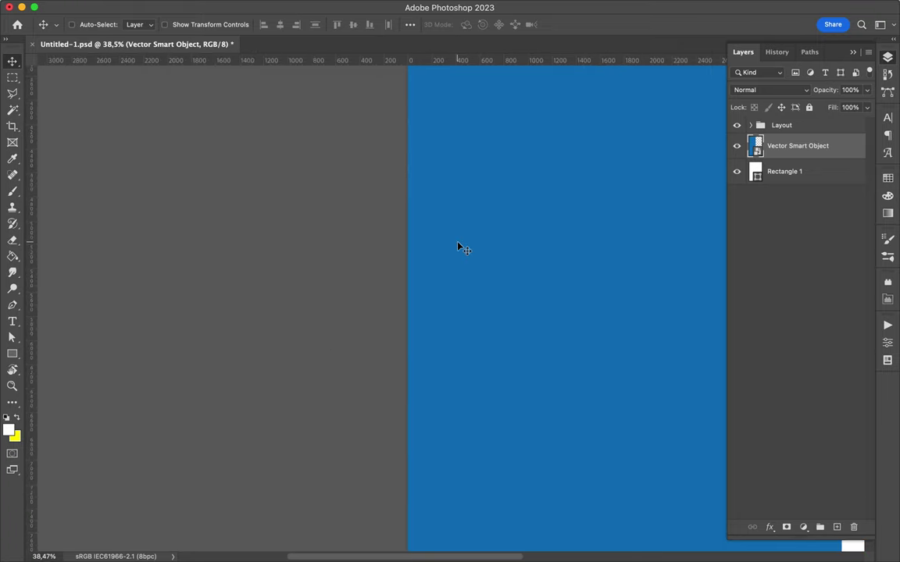
scroll(534, 187, down, 2)
scroll(590, 148, down, 1)
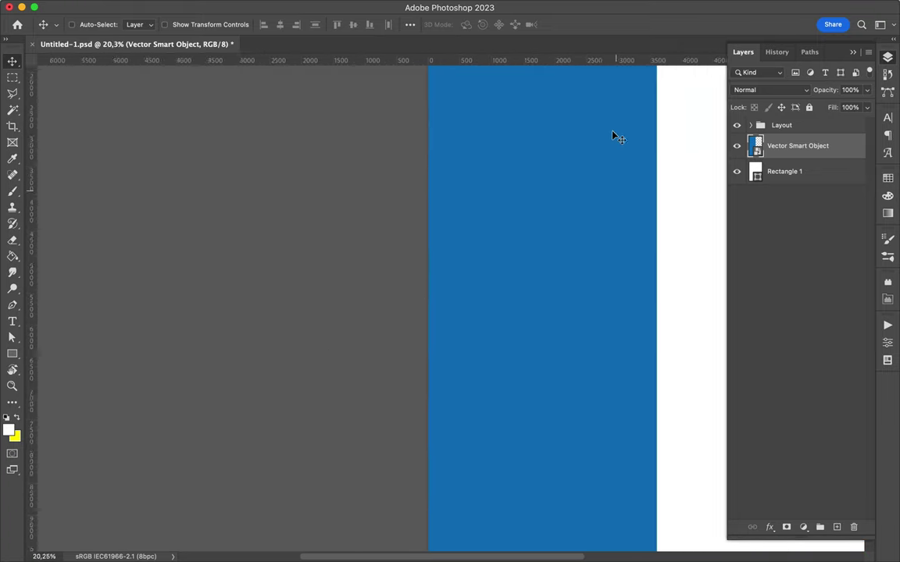
scroll(616, 137, down, 2)
scroll(617, 137, down, 3)
scroll(616, 136, down, 1)
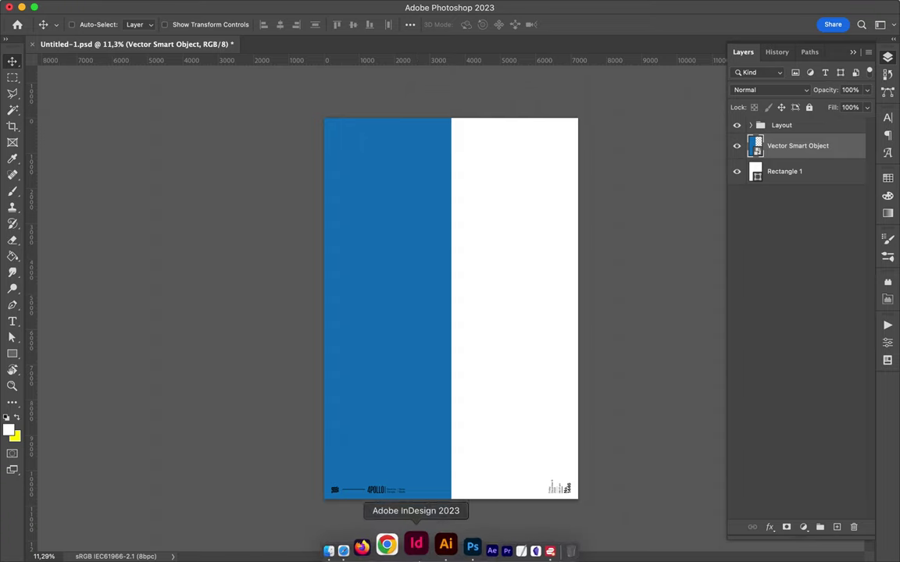
Step: Move the light-blue rectangle onto the page, rotate it 90°, and drag it into Photoshop
click(439, 549)
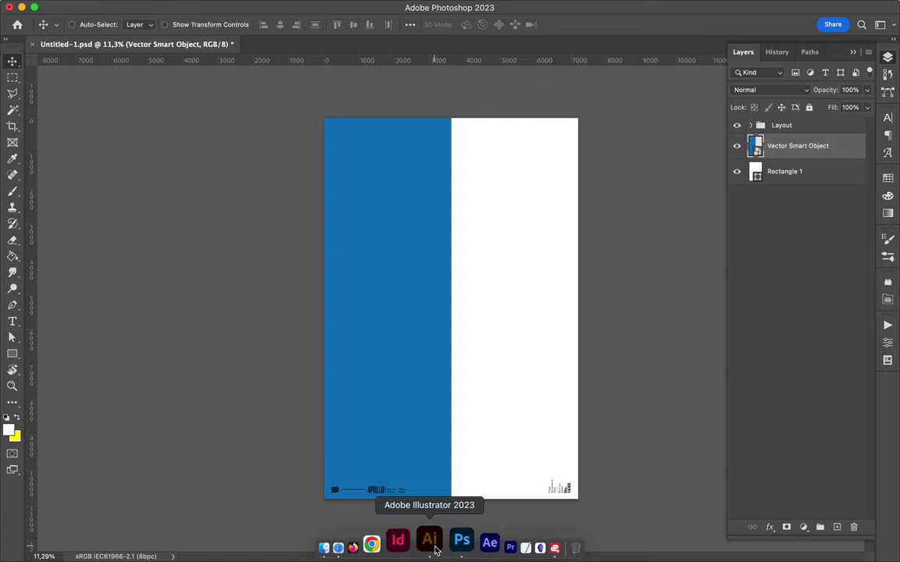
mouse_move(697, 124)
mouse_down()
mouse_move(624, 311)
mouse_move(631, 315)
mouse_up()
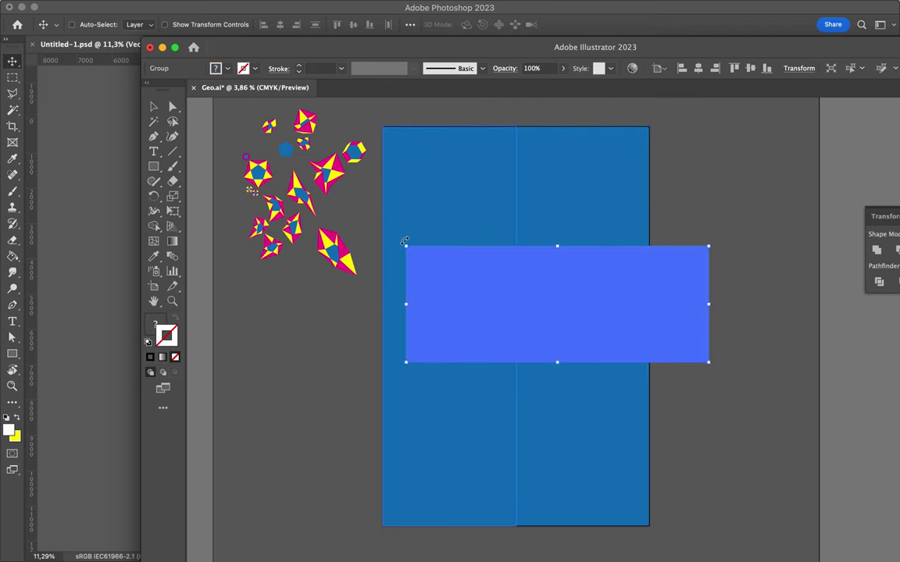
drag(405, 242, 617, 179)
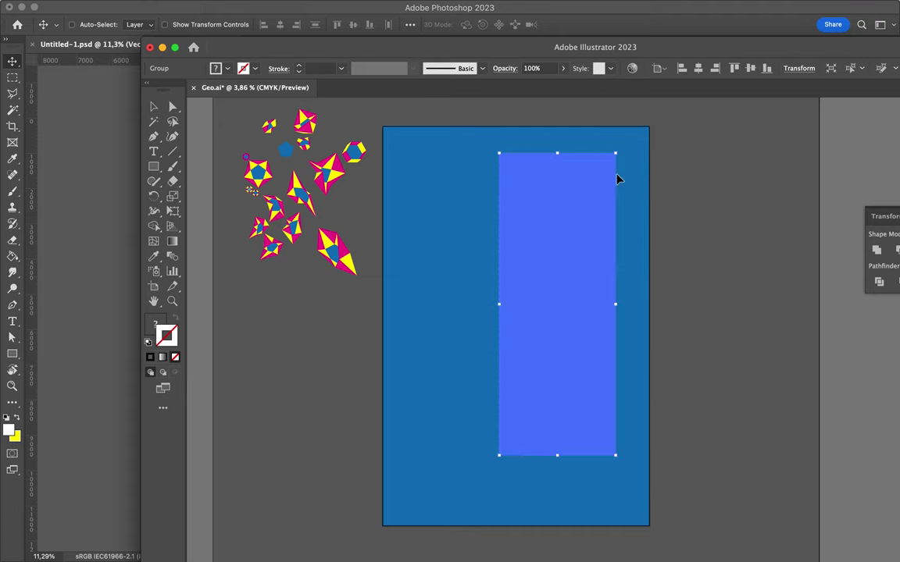
key(Return)
click(500, 382)
drag(582, 286, 131, 342)
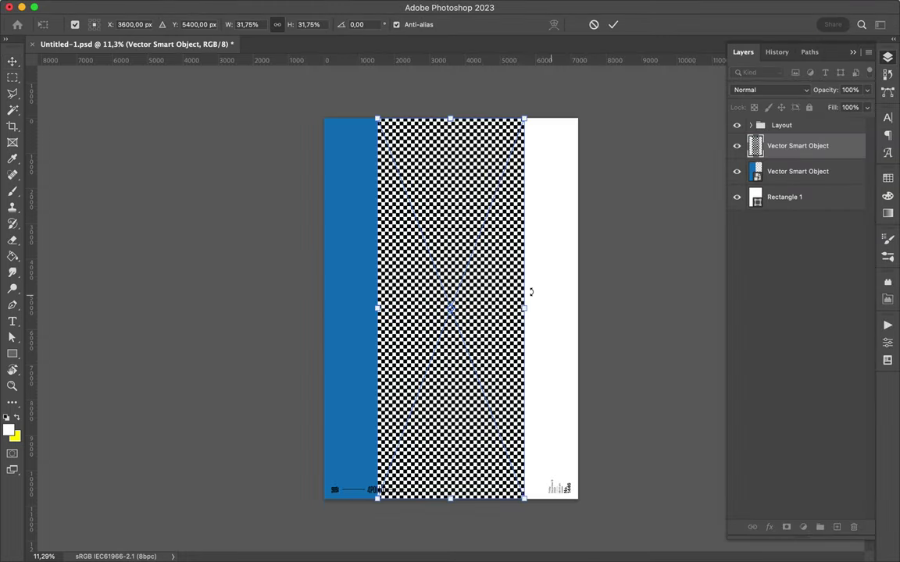
Step: Commit the checkerboard at the poster's right edge and stack its layer below the blue band
drag(477, 292, 530, 291)
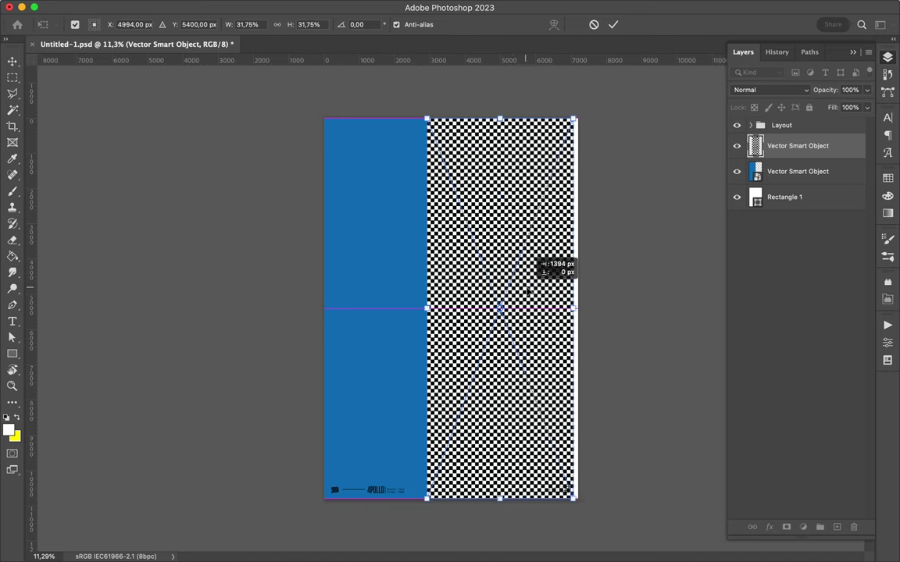
scroll(531, 292, up, 3)
scroll(531, 292, up, 3)
scroll(531, 292, right, 5)
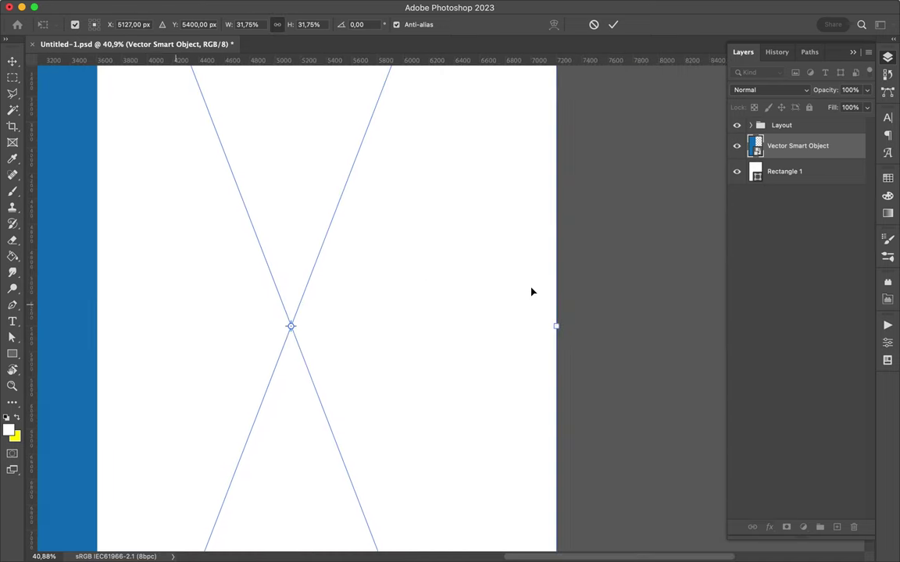
scroll(531, 292, up, 3)
scroll(531, 292, up, 2)
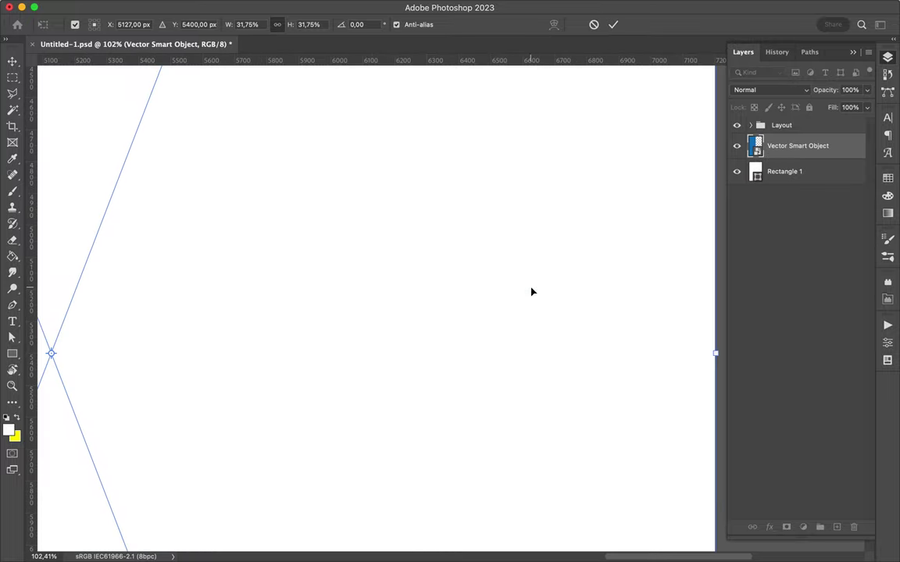
key(Return)
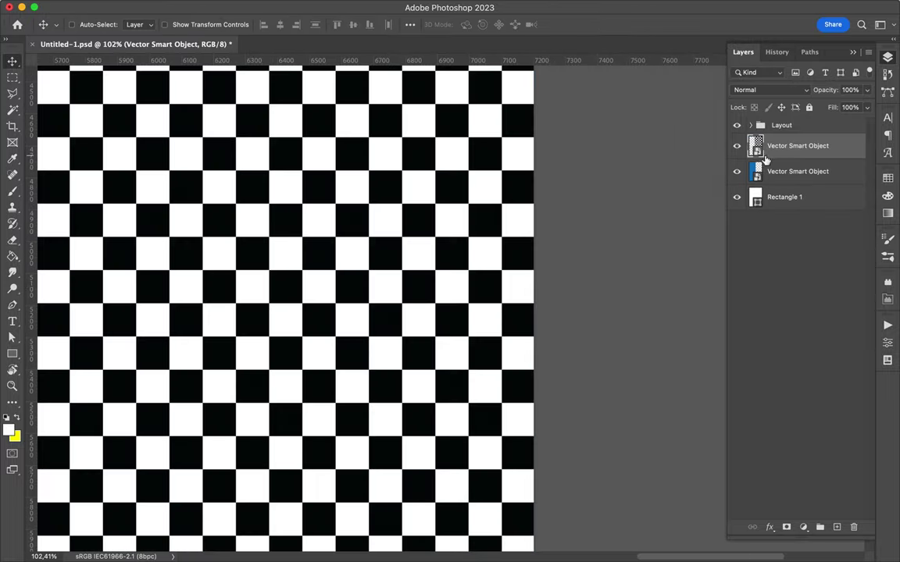
drag(770, 155, 770, 181)
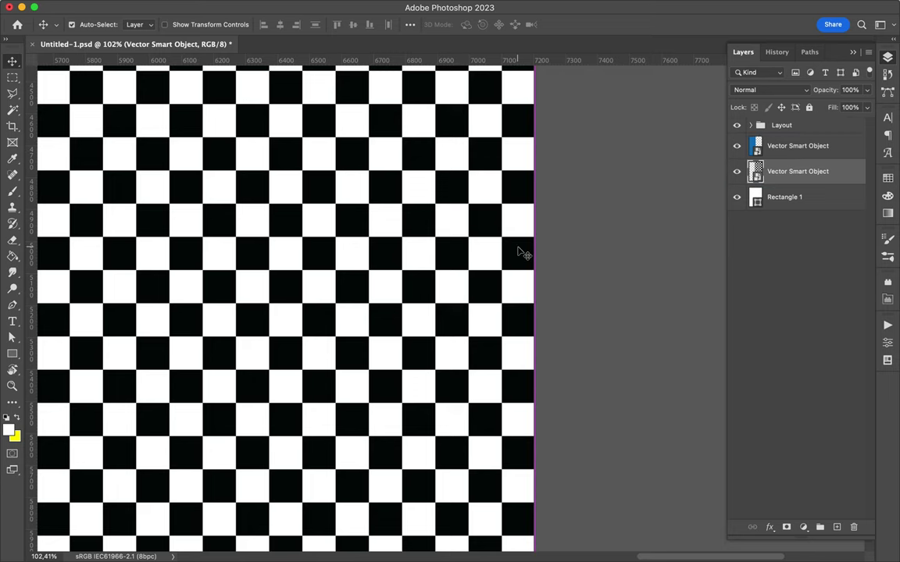
scroll(523, 254, down, 10)
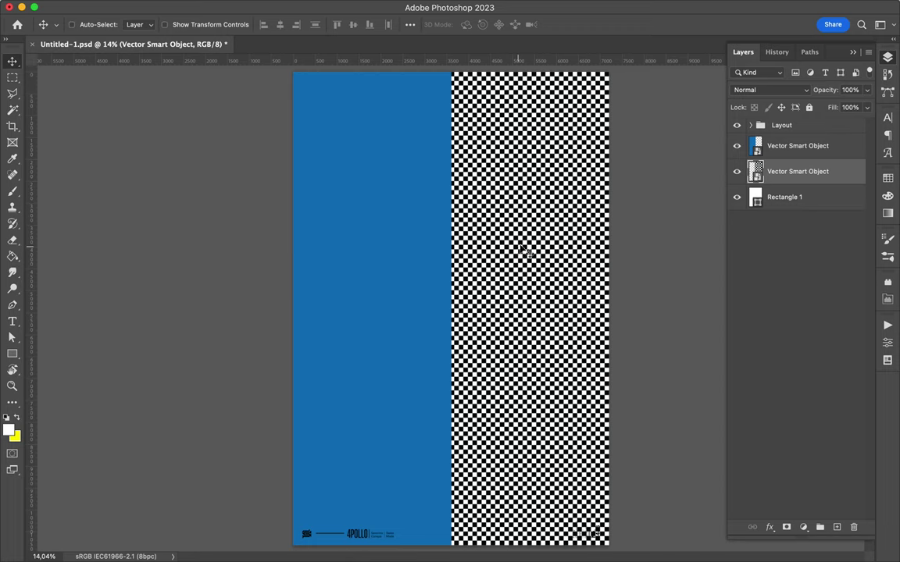
Step: Load the blue band's selection, add Layer 1, and paint black strokes inside it
super+click(758, 146)
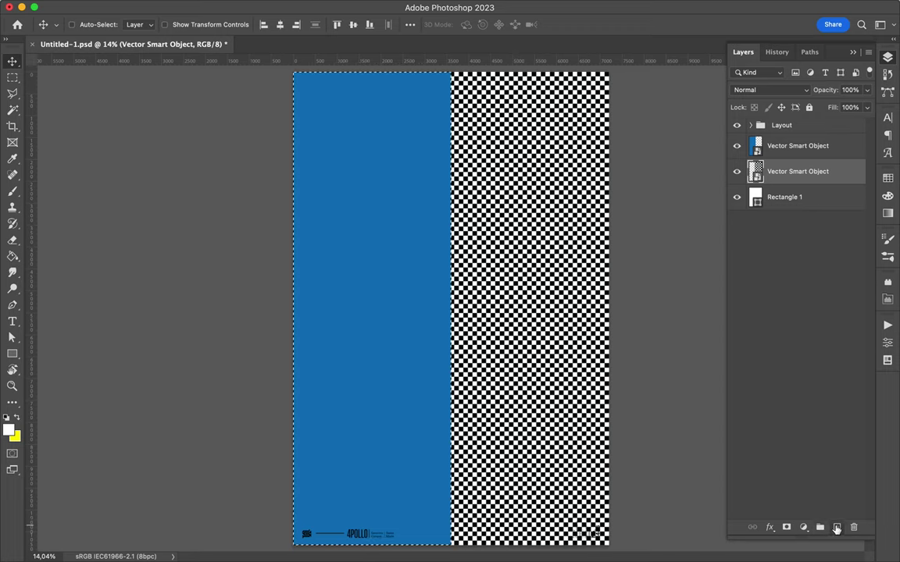
click(835, 528)
key(b)
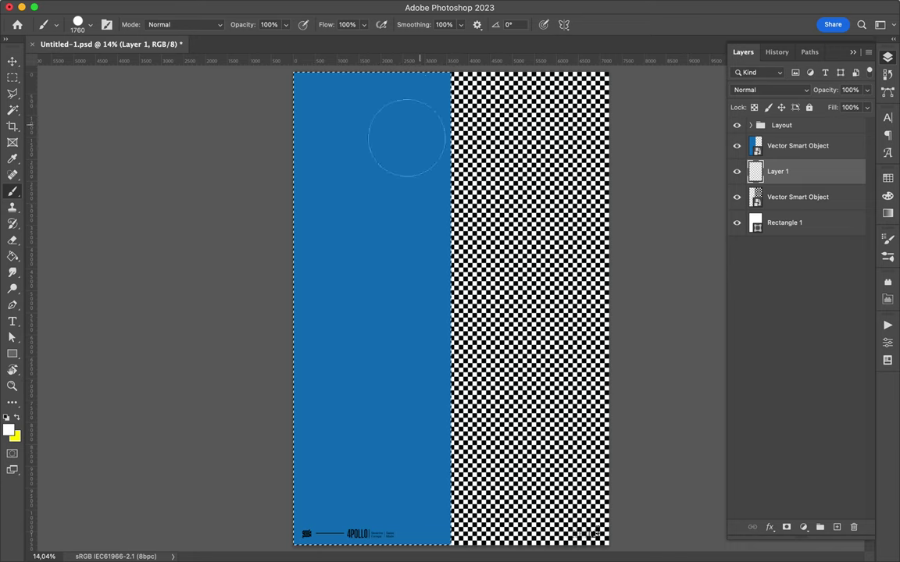
click(6, 418)
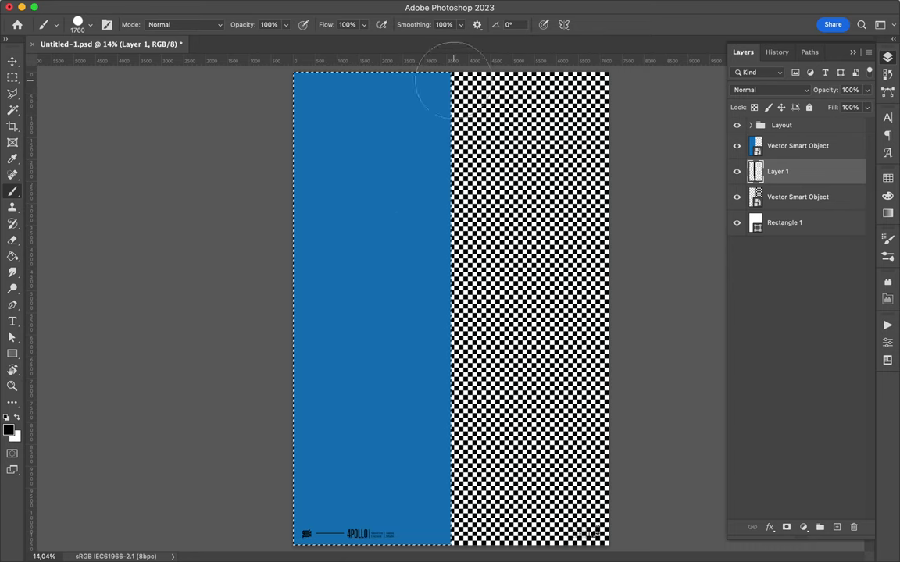
key(m)
key(v)
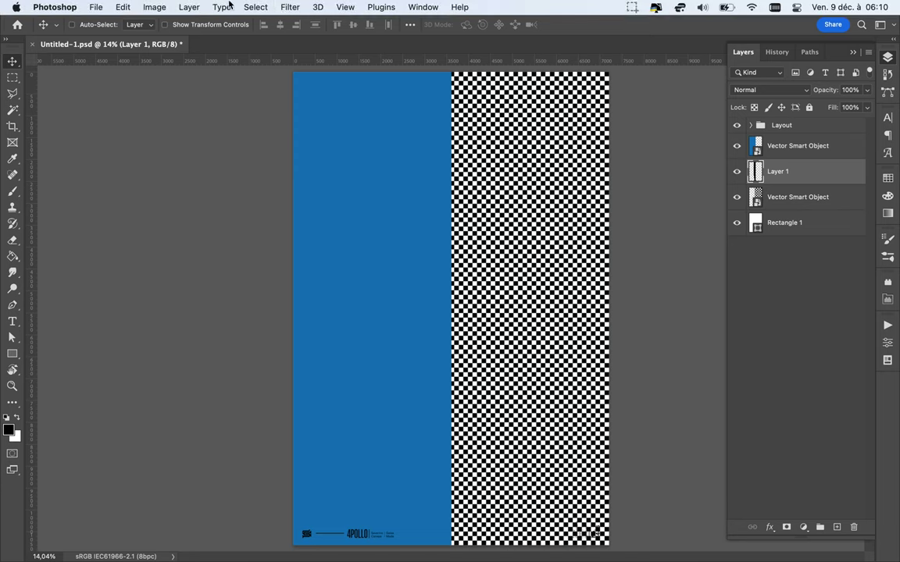
Step: Apply a 167,7 px Gaussian Blur to Layer 1 and set its blend mode to Multiply
click(223, 7)
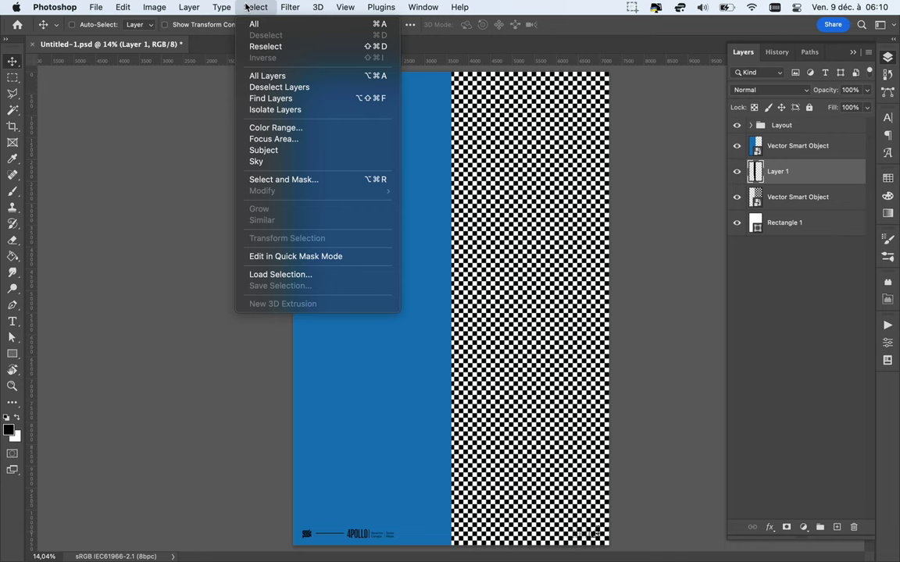
mouse_move(294, 169)
click(500, 213)
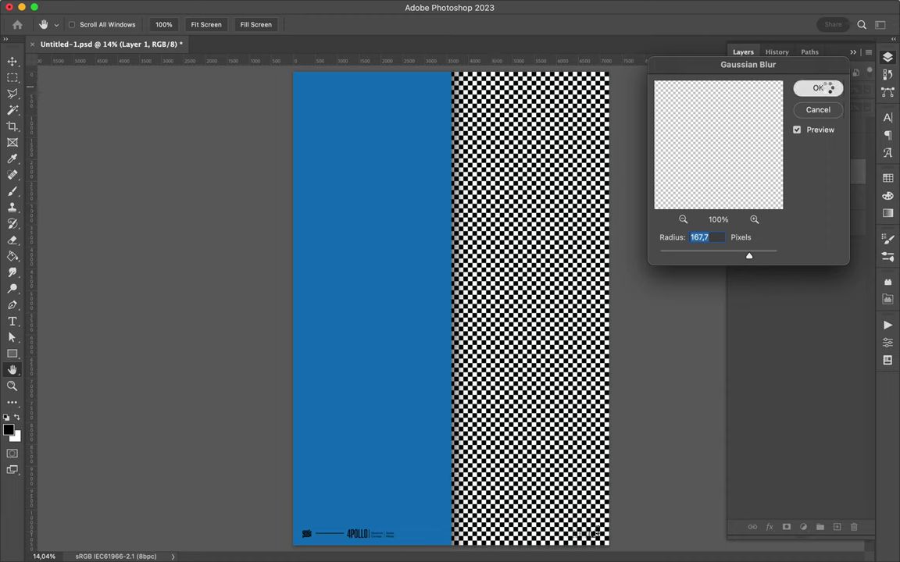
click(837, 88)
click(805, 91)
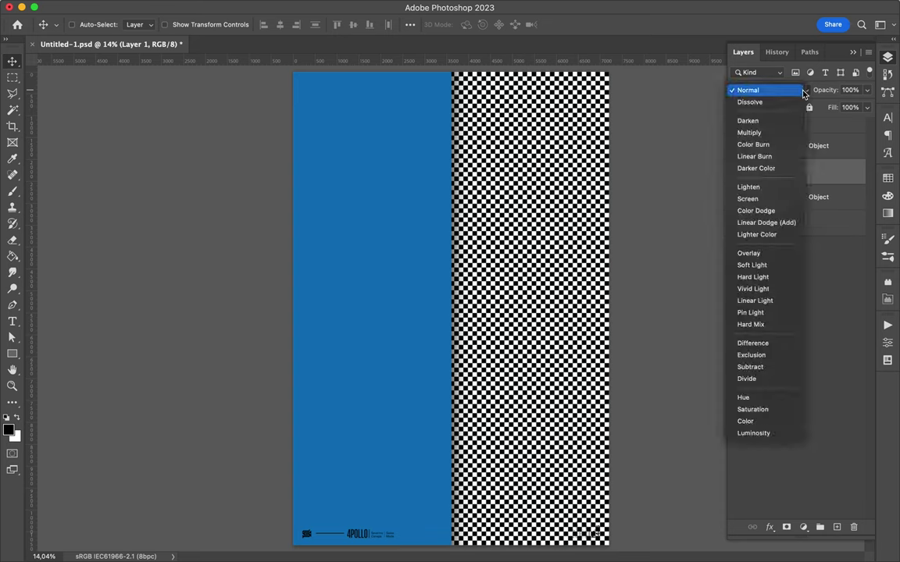
click(784, 133)
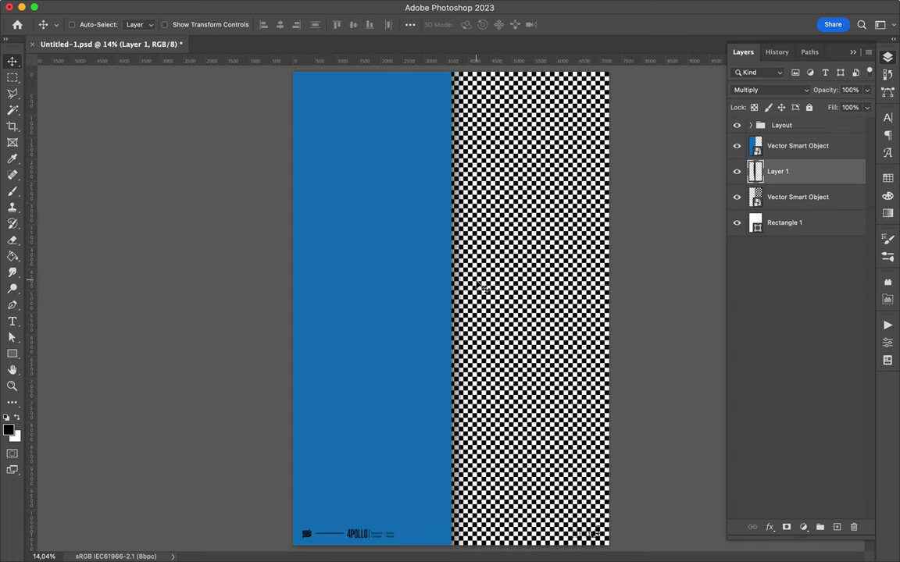
mouse_move(438, 559)
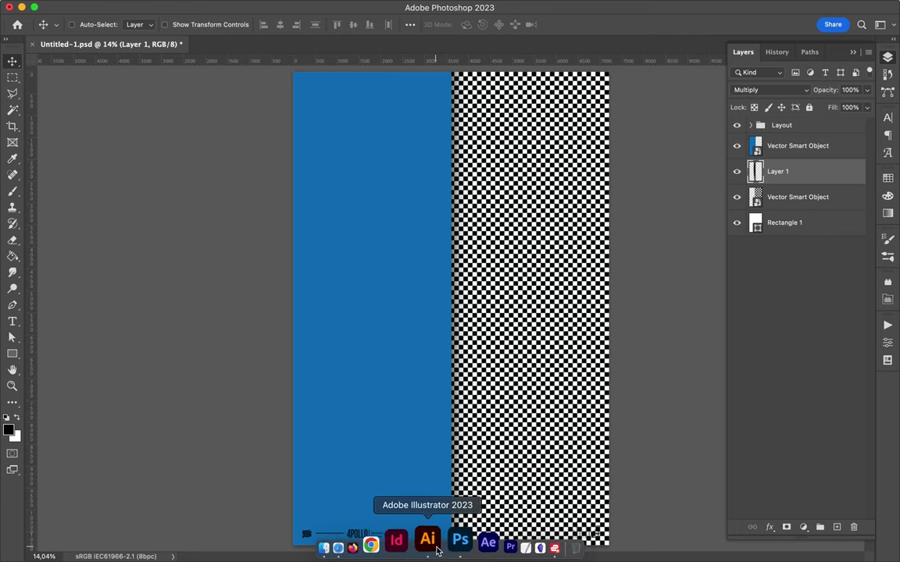
Step: Delete the stray rectangle on the right side of the Illustrator artwork
right_click(438, 552)
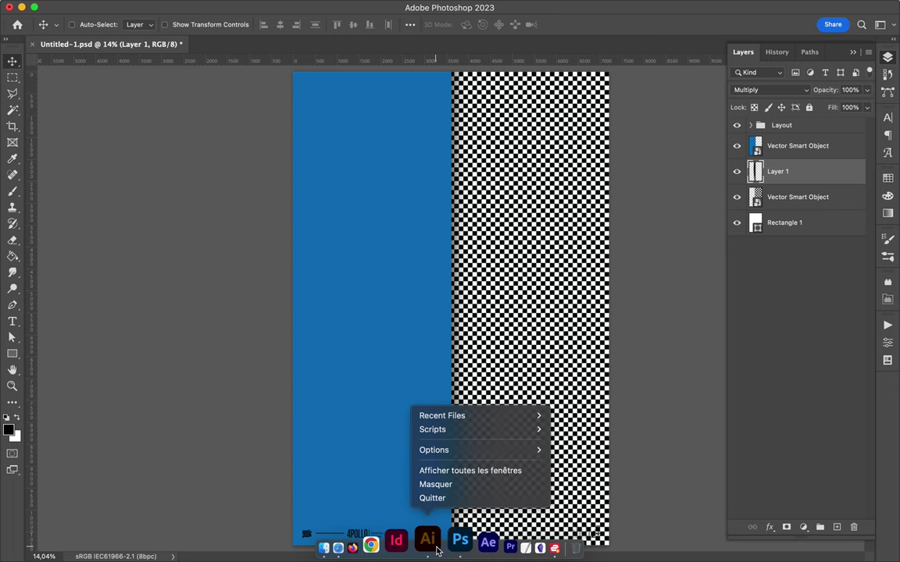
click(436, 550)
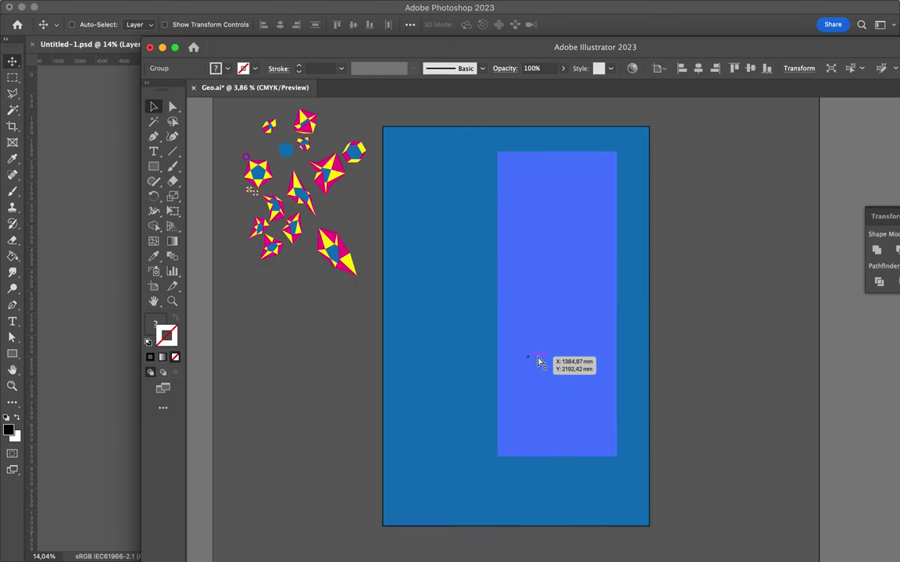
click(596, 135)
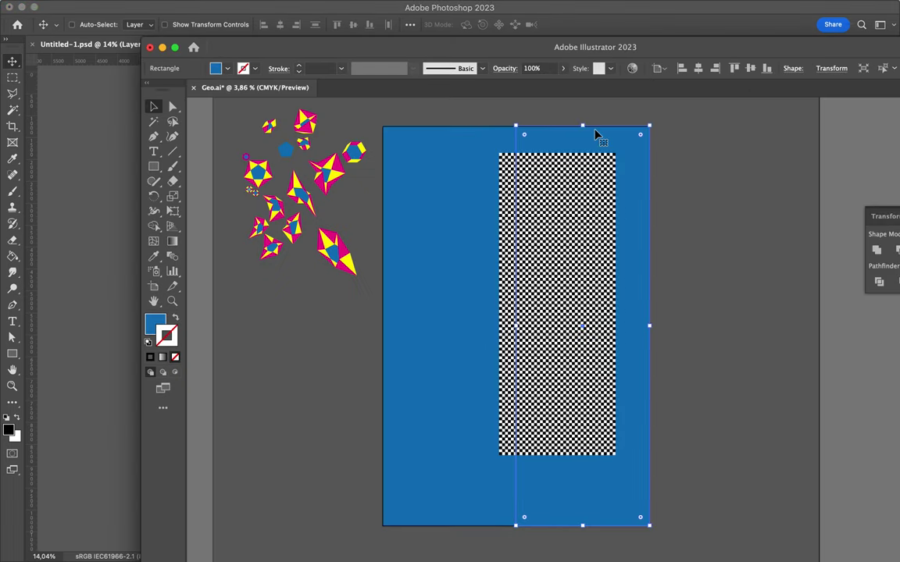
drag(595, 135, 595, 134)
key(Delete)
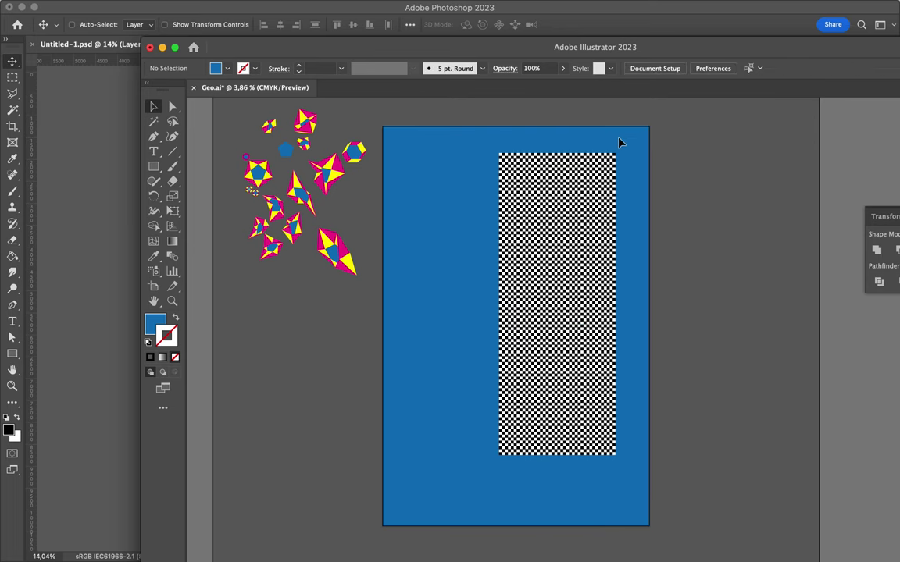
Step: Marquee-select the top-right checker squares and drag them into the Photoshop poster
scroll(623, 149, up, 3)
scroll(622, 149, up, 3)
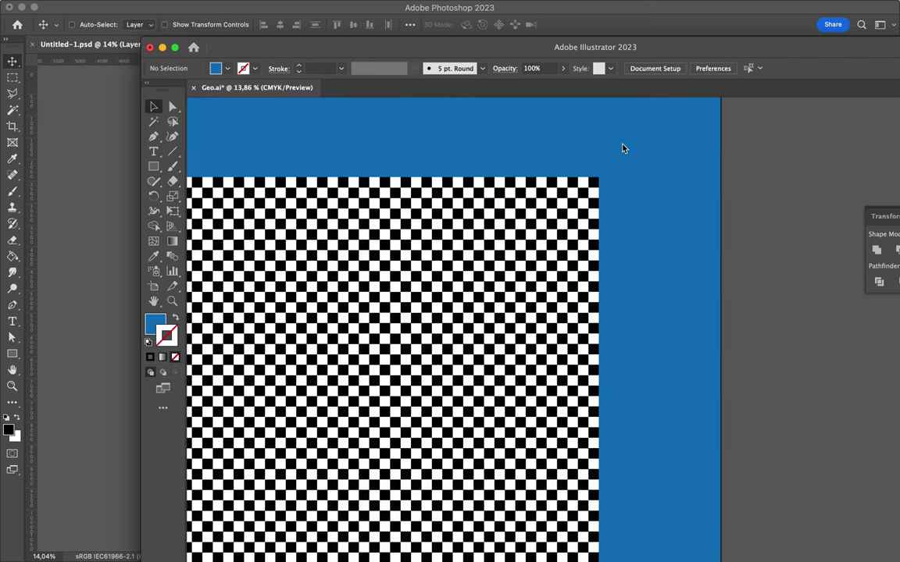
drag(618, 162, 569, 208)
mouse_move(564, 220)
mouse_down()
mouse_move(569, 208)
mouse_move(121, 240)
mouse_up()
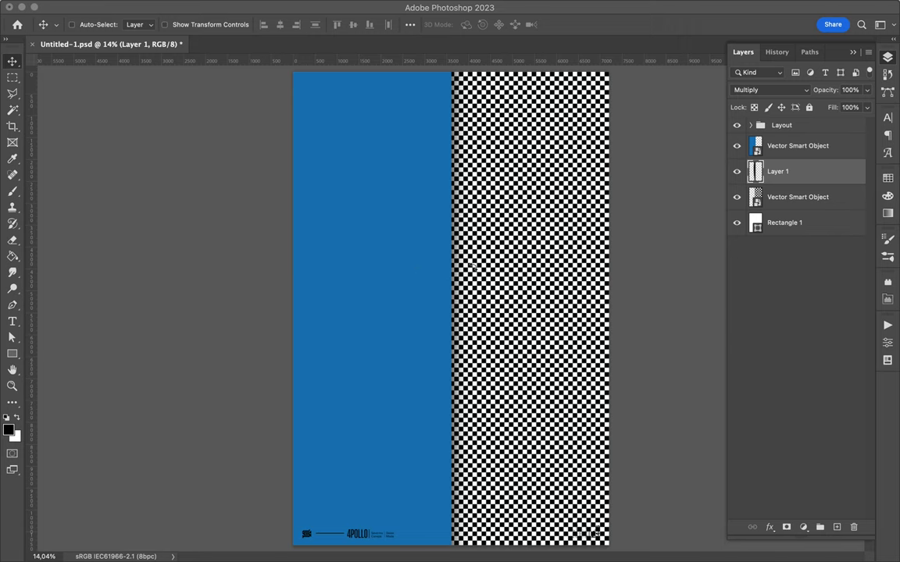
Step: Commit the checker square, move its layer to the top, and place it on the seam
drag(466, 265, 476, 268)
key(Return)
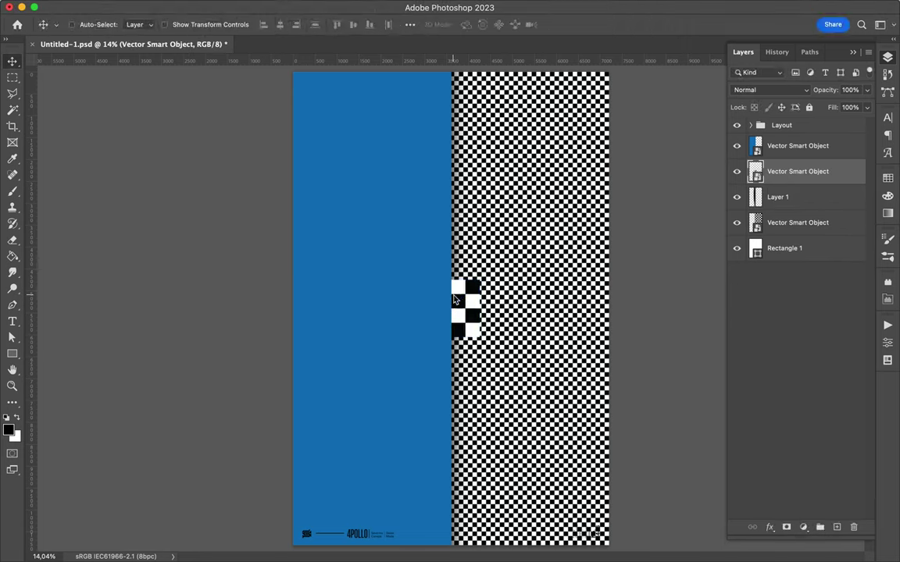
mouse_move(783, 171)
mouse_down()
mouse_move(780, 52)
mouse_move(781, 135)
mouse_up()
drag(432, 314, 434, 274)
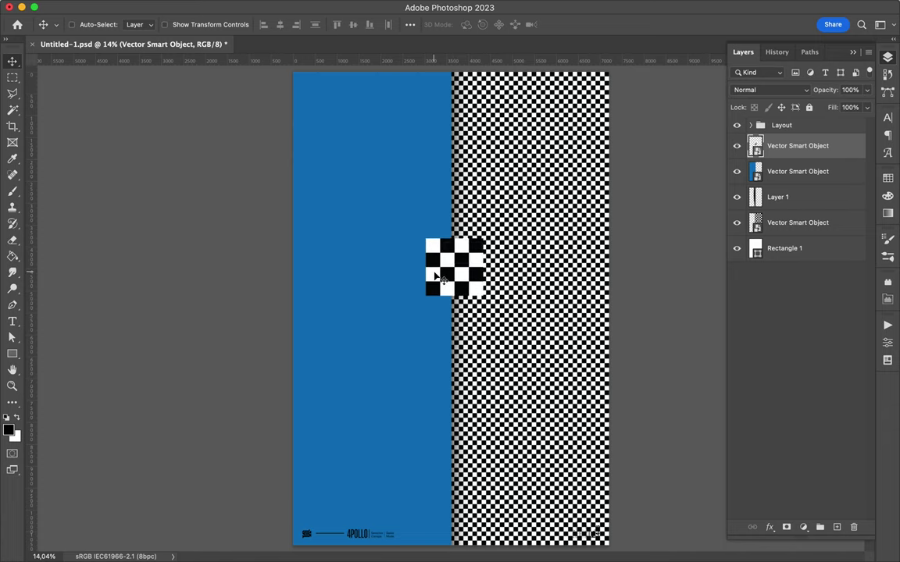
Step: Align the checker square's horizontal centre to the canvas
click(409, 25)
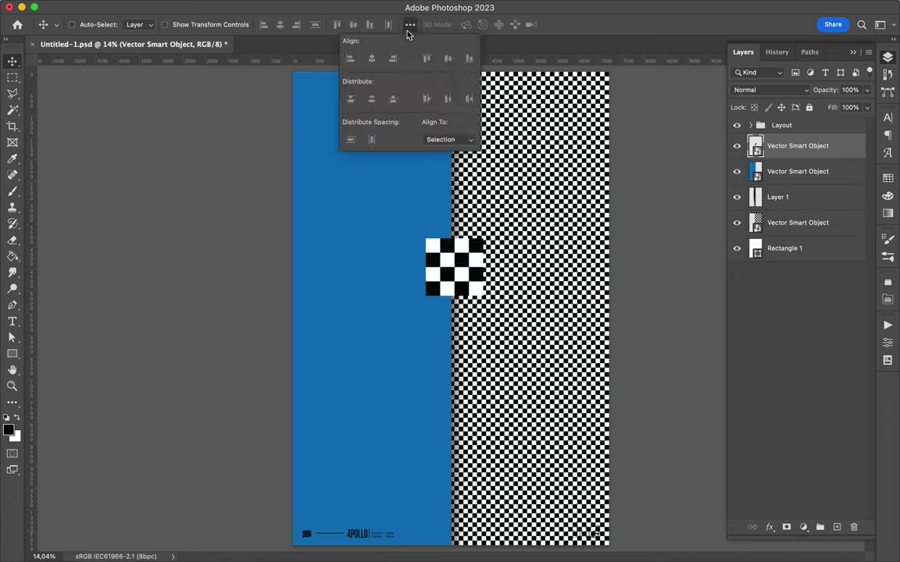
click(461, 139)
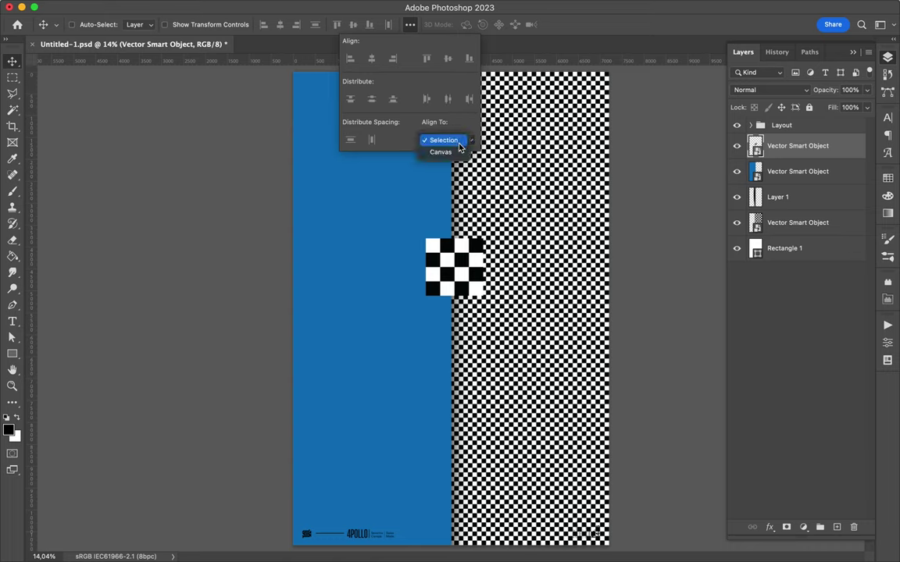
click(440, 150)
click(375, 64)
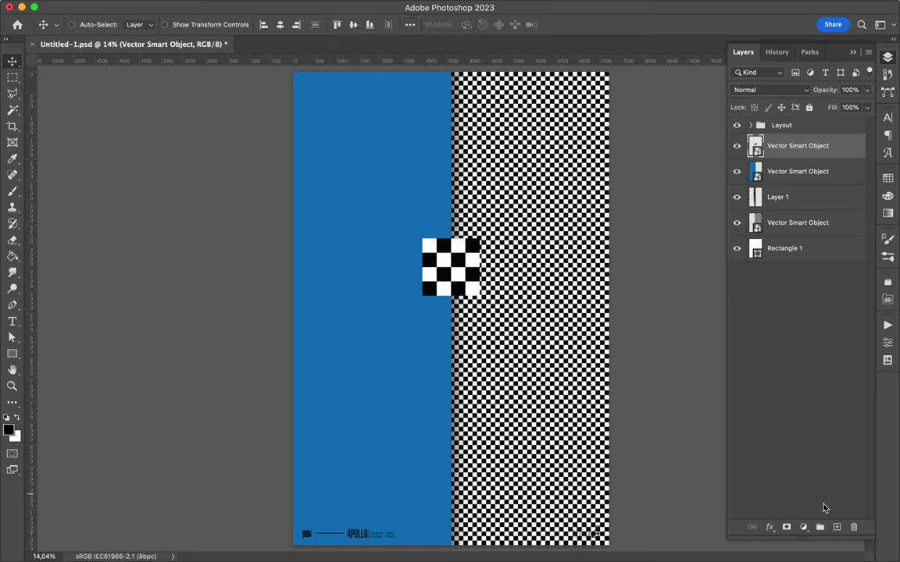
Step: Add a new layer beneath the checker square and fill the square's selection with black
click(838, 528)
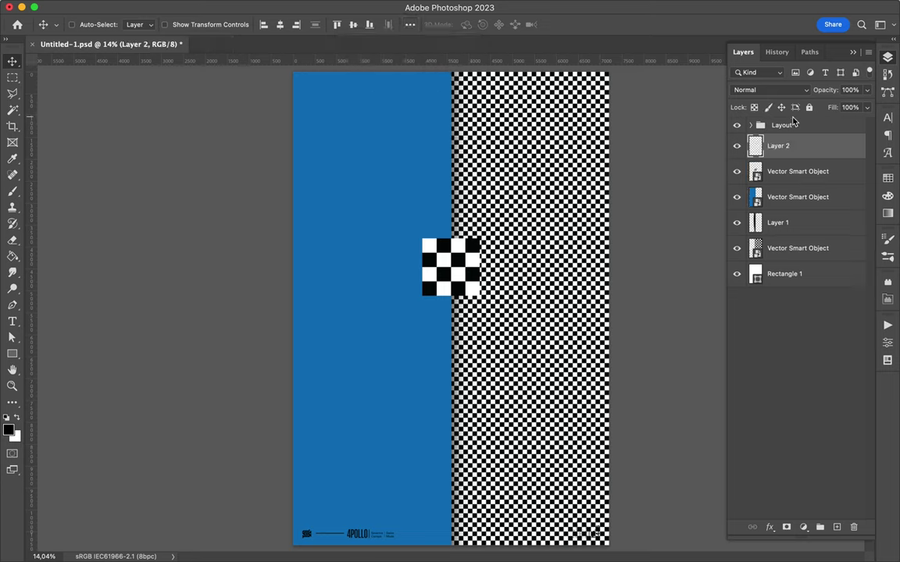
drag(789, 145, 786, 184)
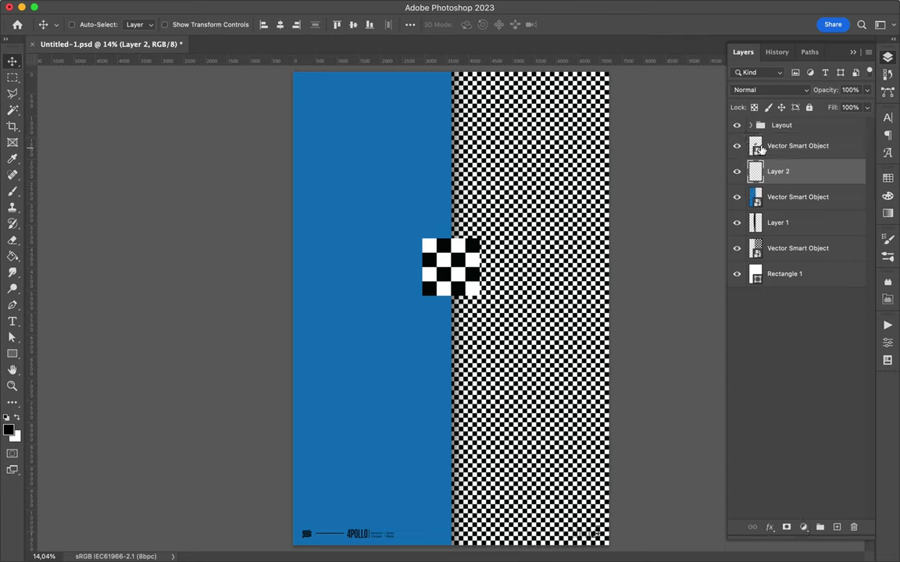
super+click(756, 146)
key(b)
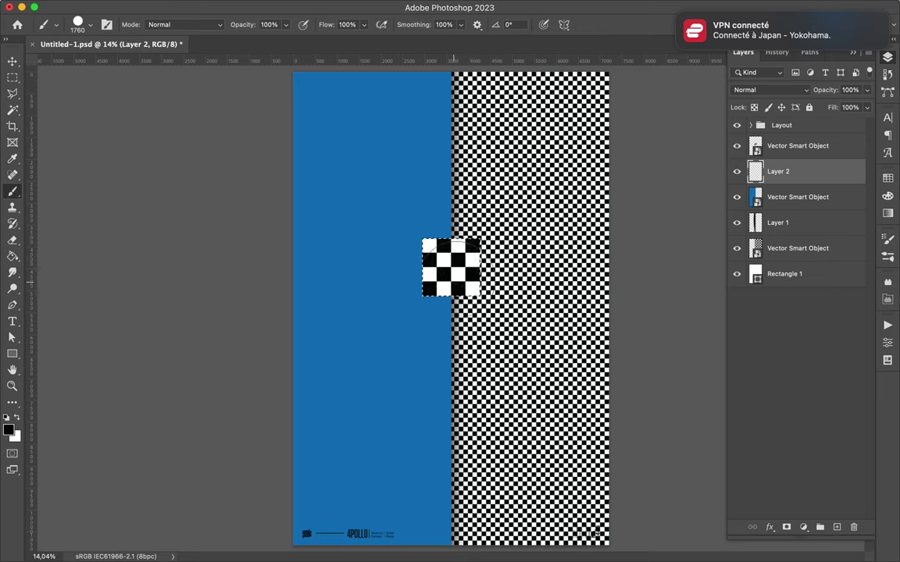
key(m)
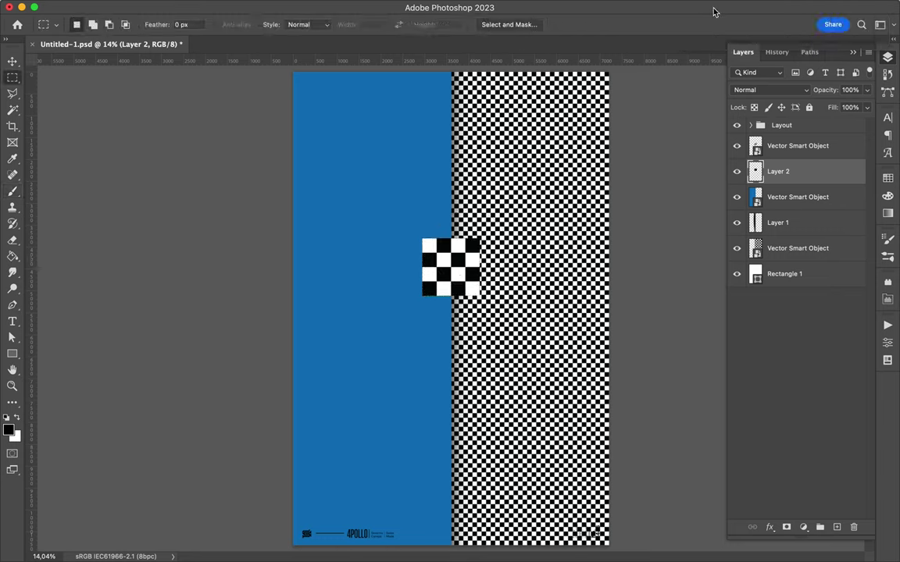
key(v)
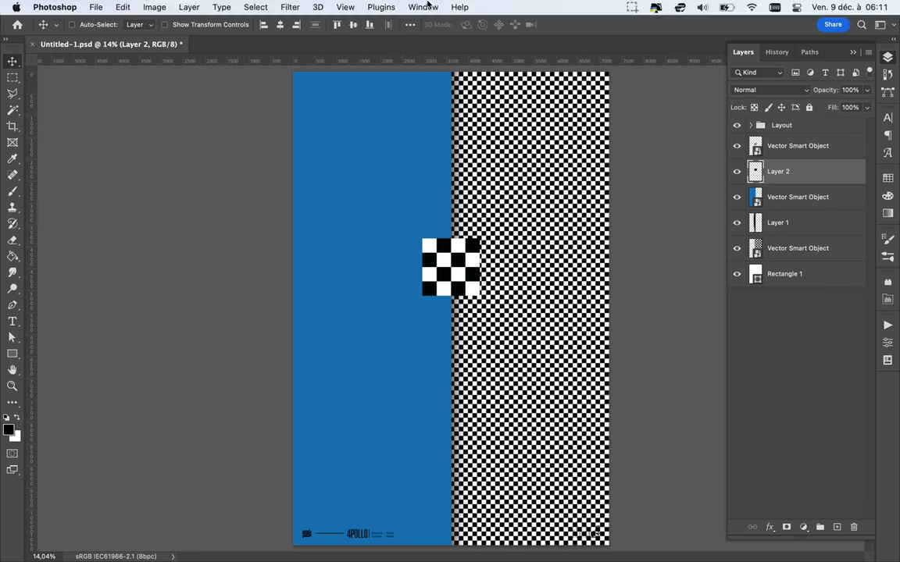
Step: Blur the shadow layer with a 150,1 px Gaussian Blur
click(290, 7)
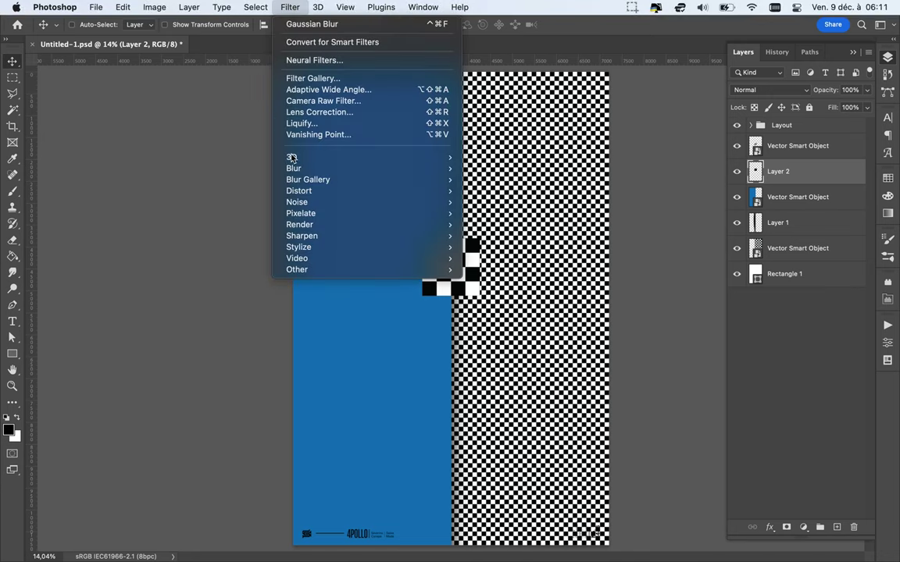
mouse_move(294, 168)
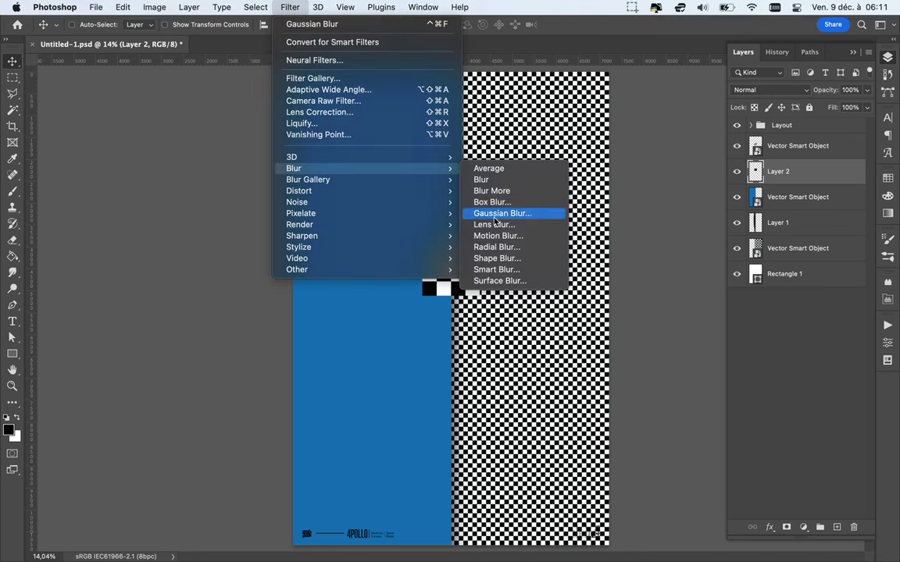
click(498, 213)
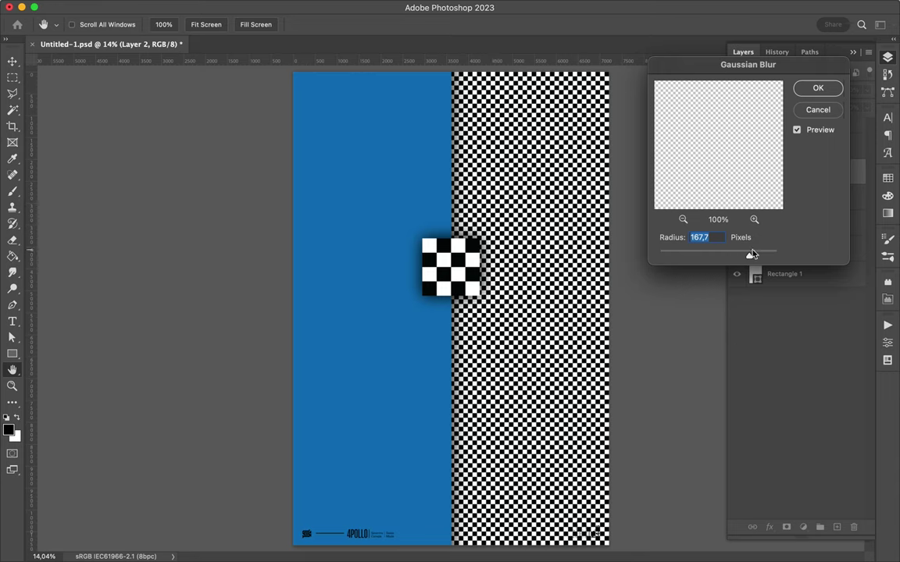
drag(750, 256, 743, 258)
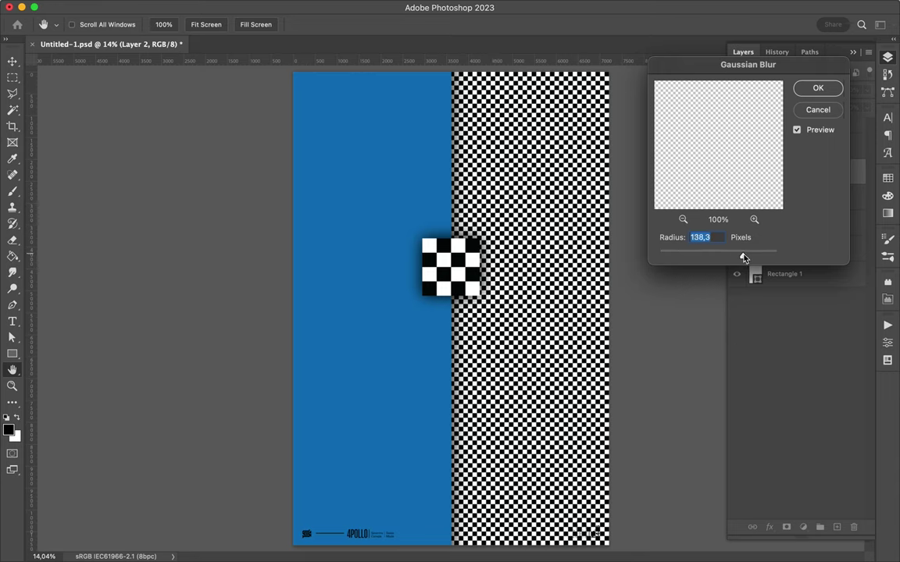
click(819, 88)
Step: Set the shadow layer to Multiply at 75% fill and save Untitled-1.psd
click(791, 92)
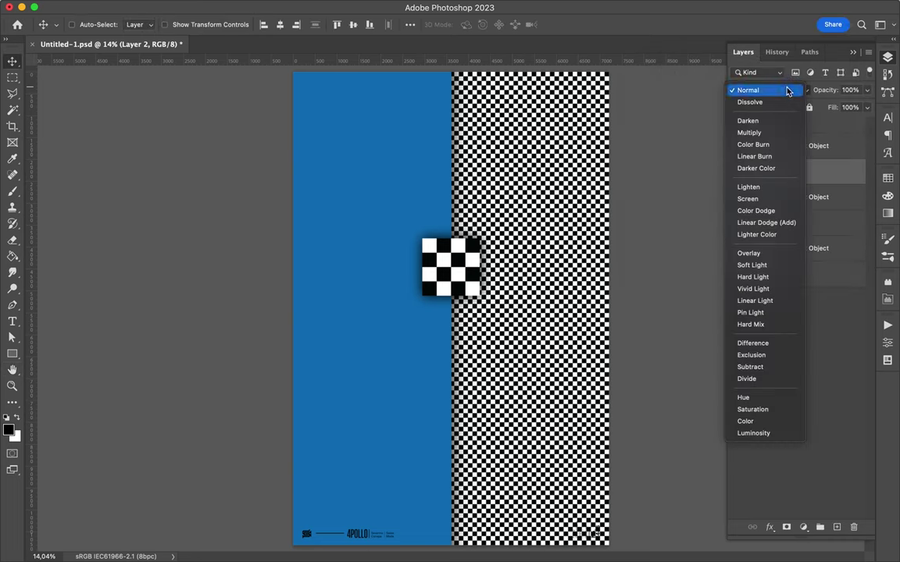
click(770, 132)
click(867, 107)
drag(867, 125, 853, 125)
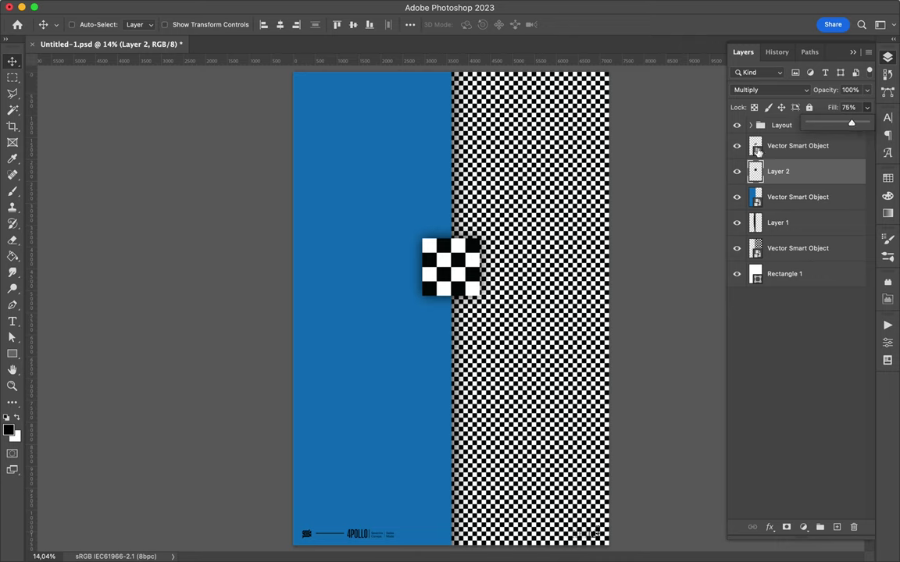
click(672, 203)
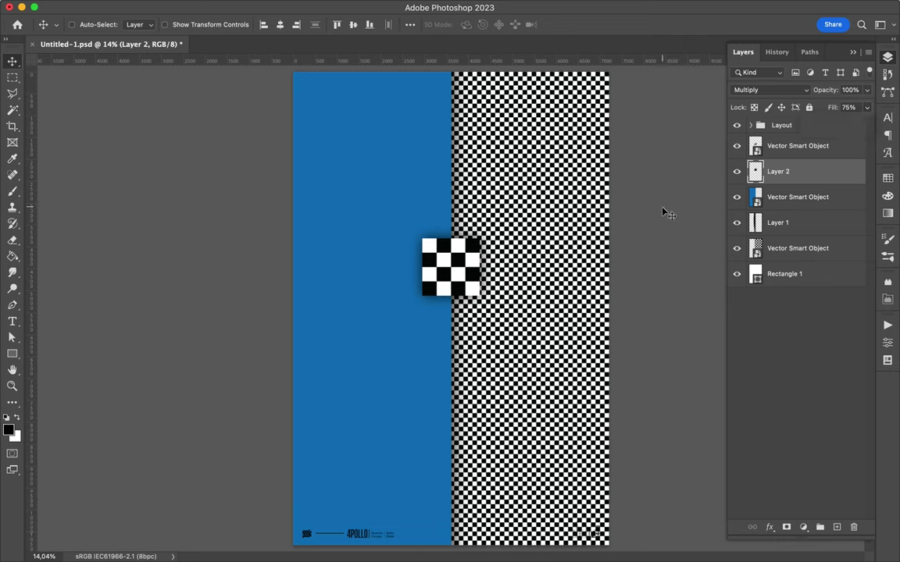
key(super+s)
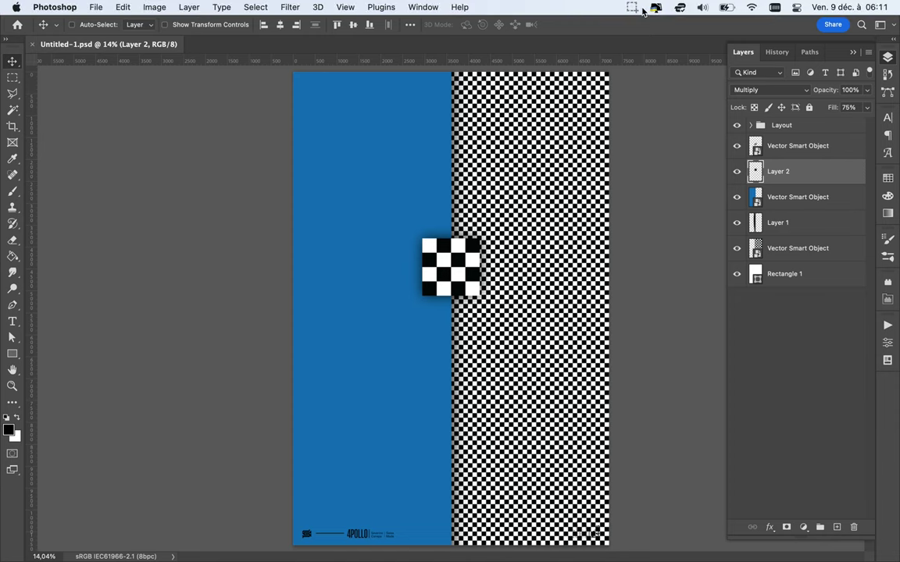
click(632, 7)
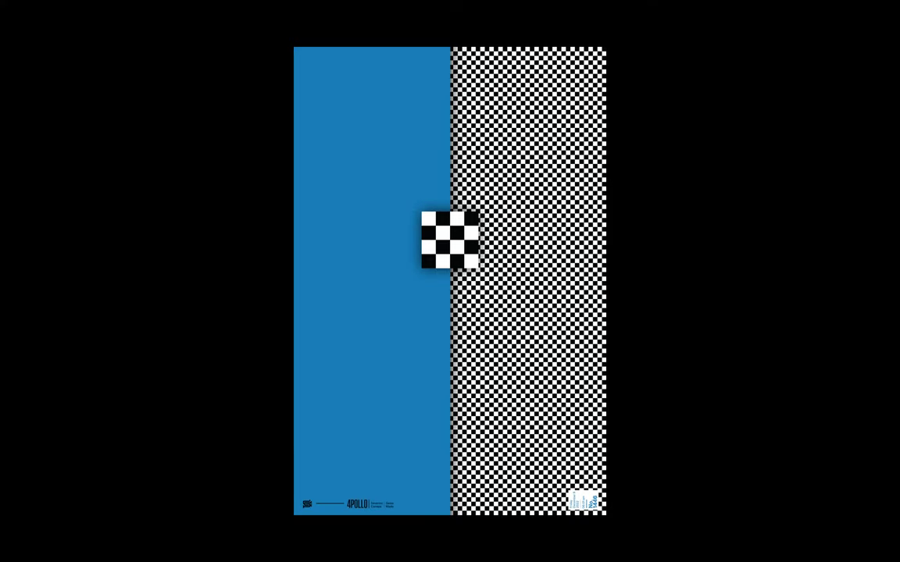